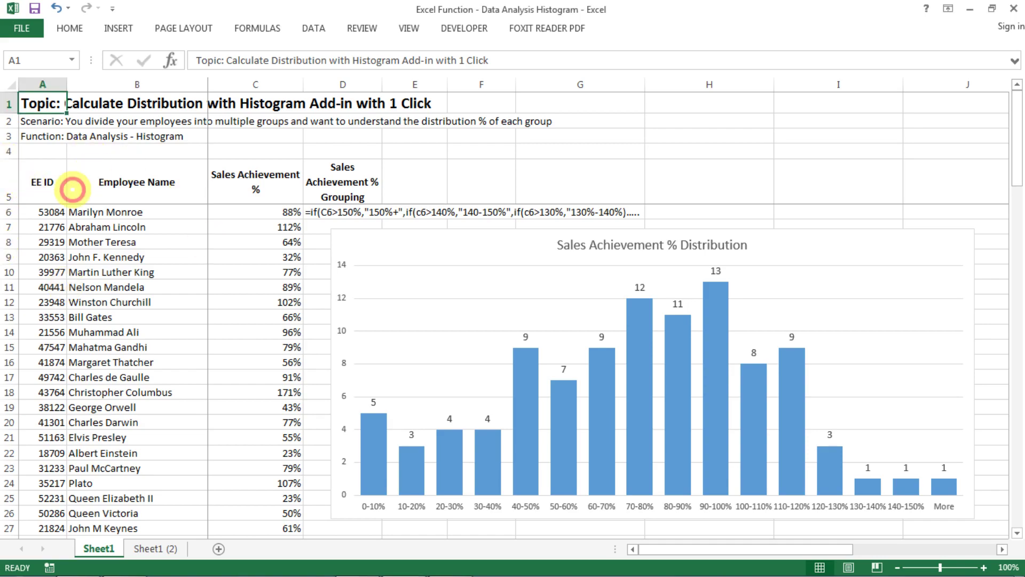
Review the employee data by selecting headings A5:C5 down to the last row, then checking the Sales Achievement % column.
click(72, 189)
key(Left)
key(shift+Right)
key(shift+Right)
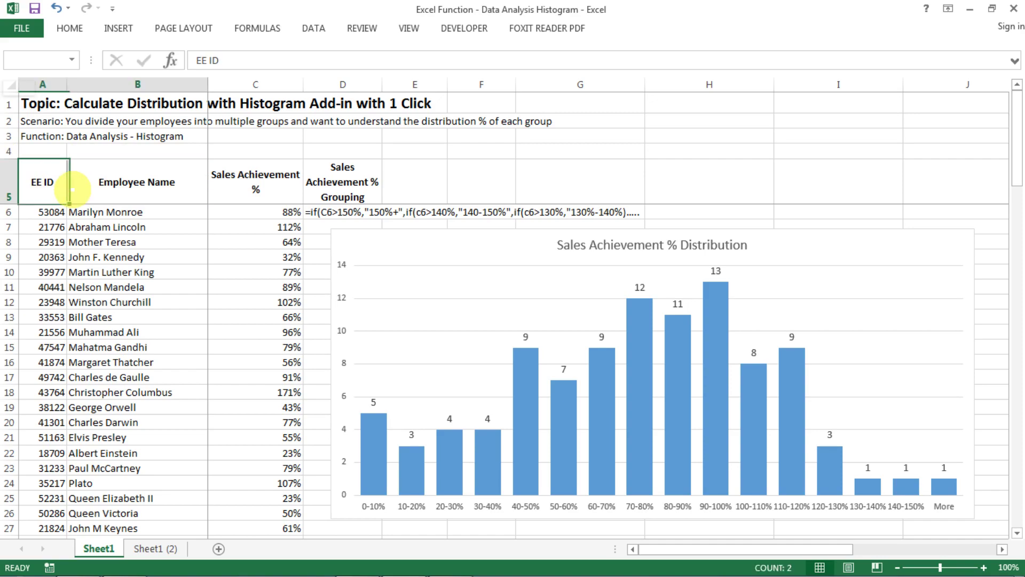
key(ctrl+shift+Down)
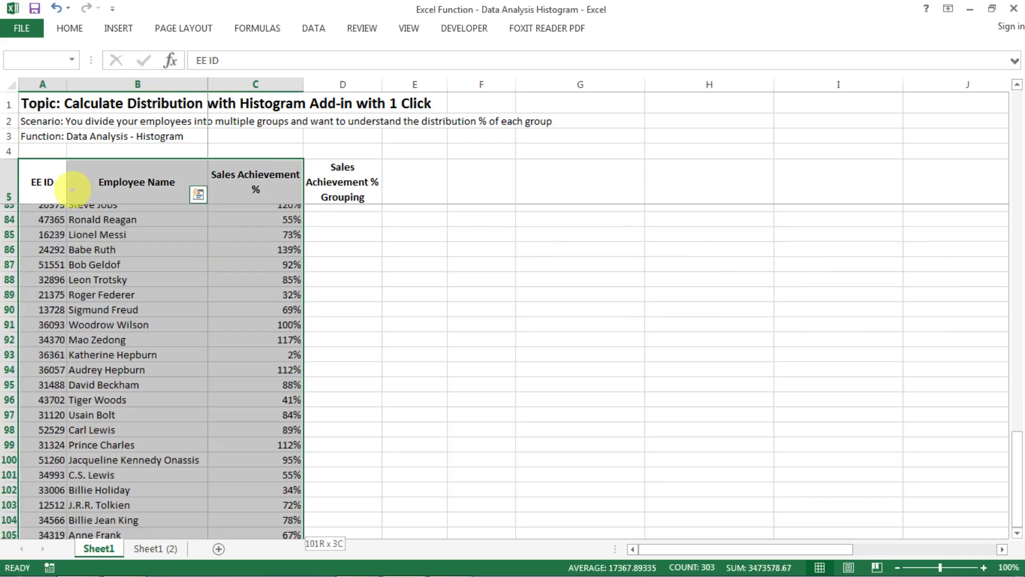
click(73, 189)
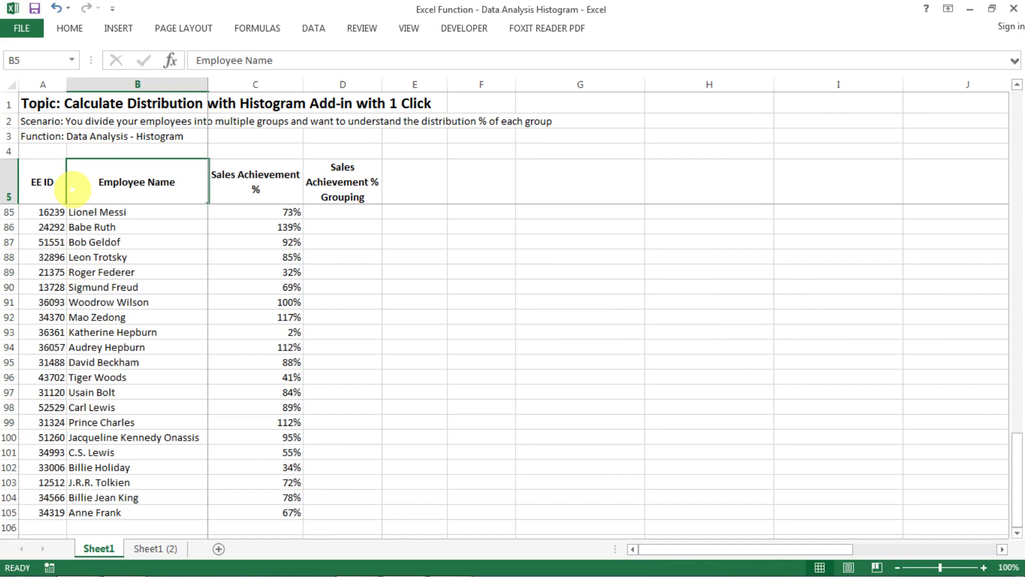
key(Right)
key(Down)
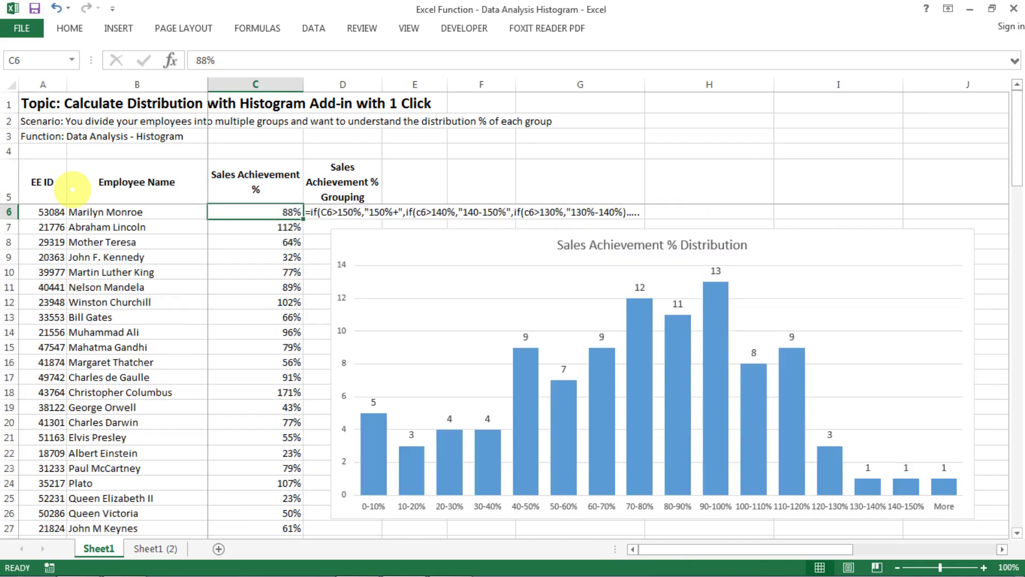
key(Up)
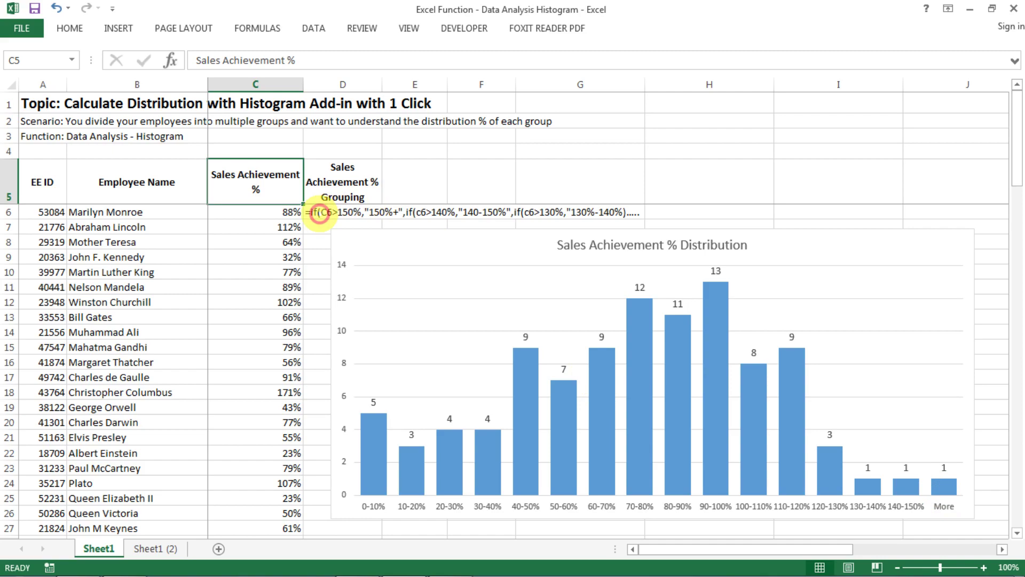
Inspect D6's nested IF grouping formula and the distribution chart's bars, then go to the Data tab.
click(319, 213)
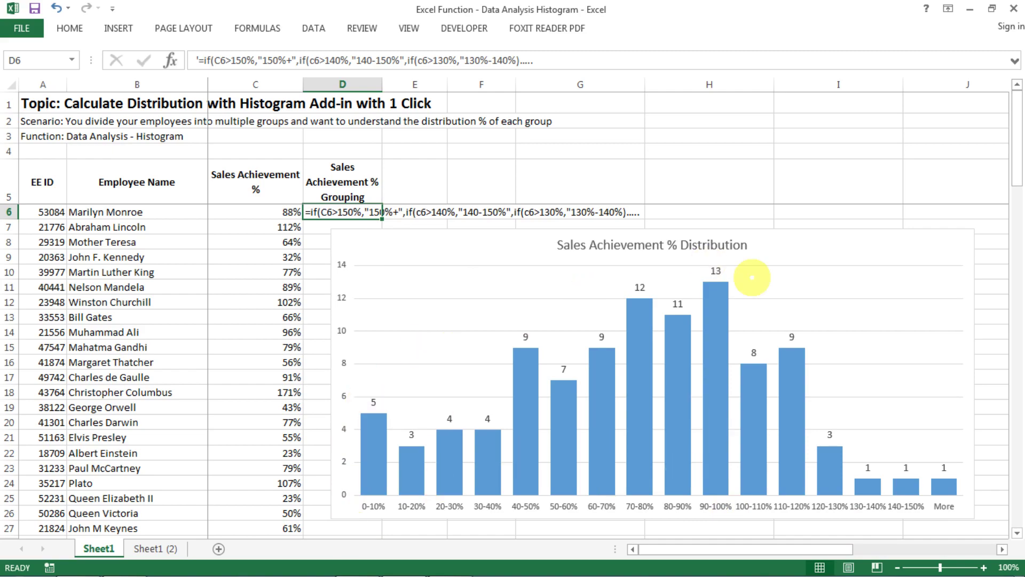
mouse_move(692, 460)
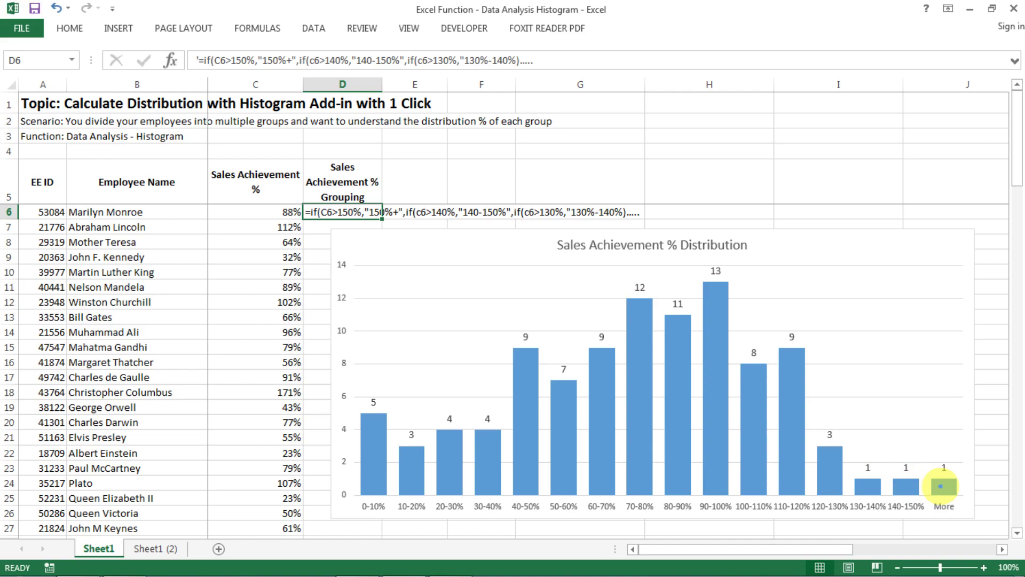
mouse_move(937, 487)
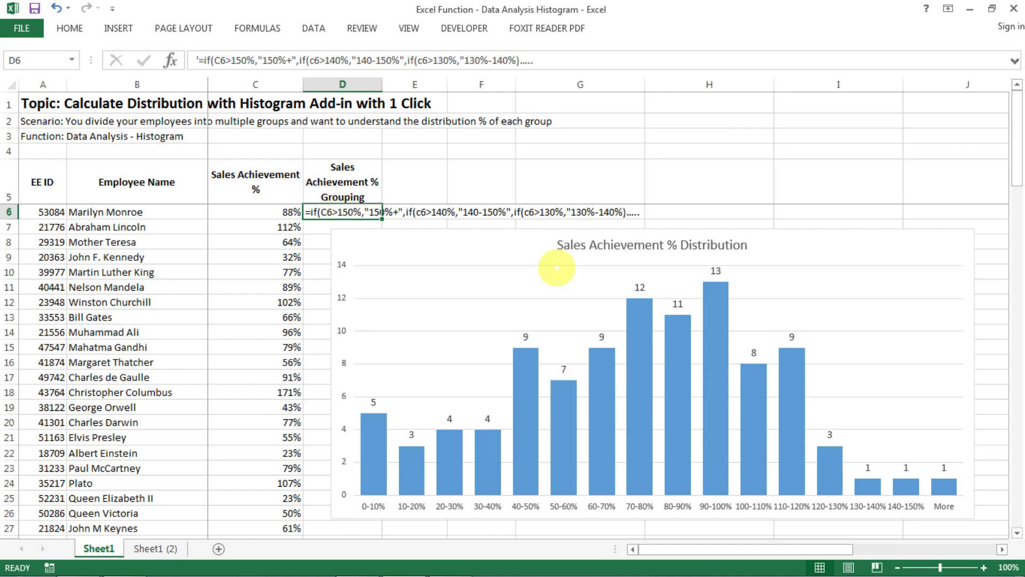
mouse_move(654, 448)
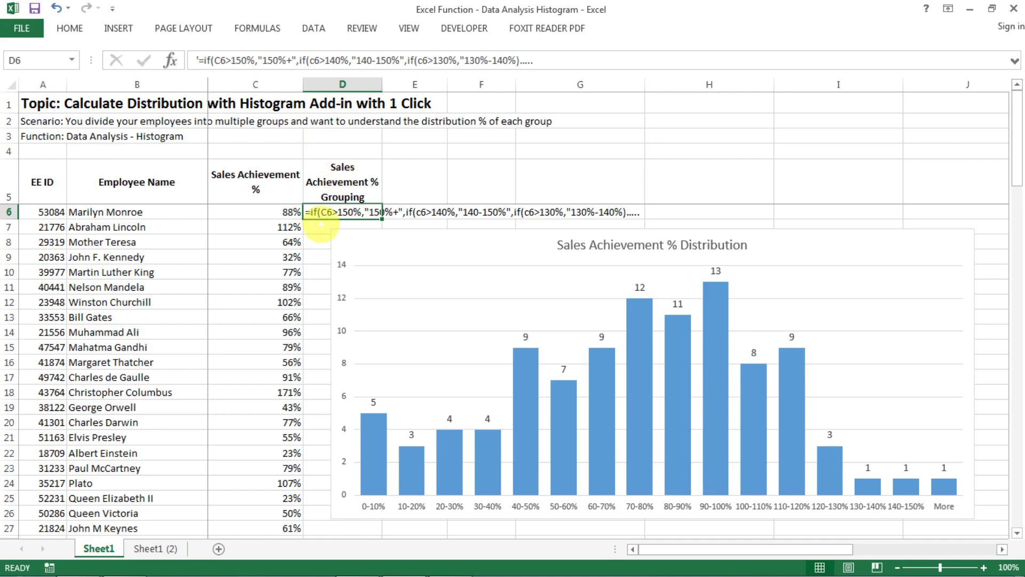
click(313, 27)
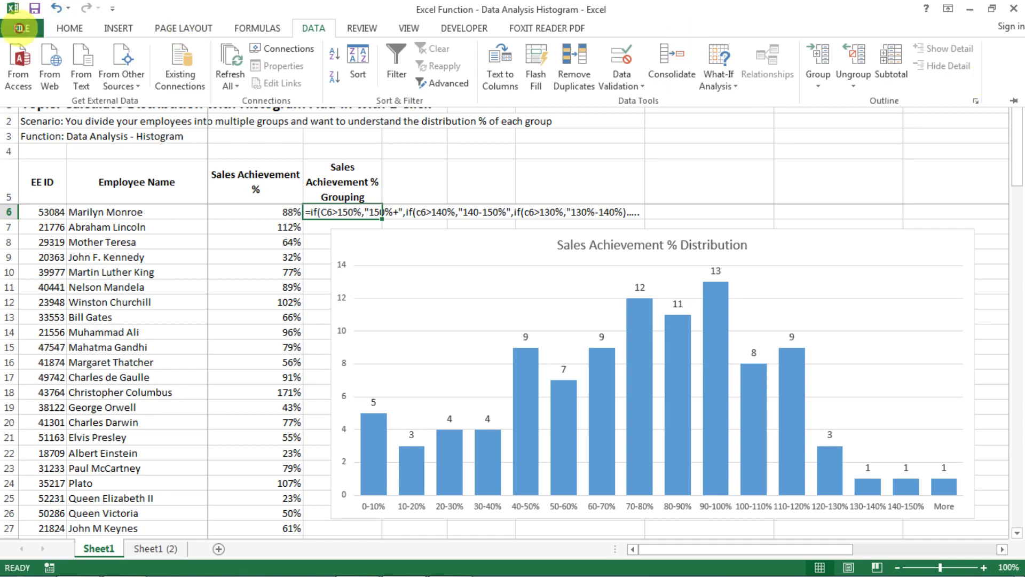
Turn on the Analysis ToolPak under Options > Add-Ins and confirm Data Analysis appears on the Data tab.
click(24, 28)
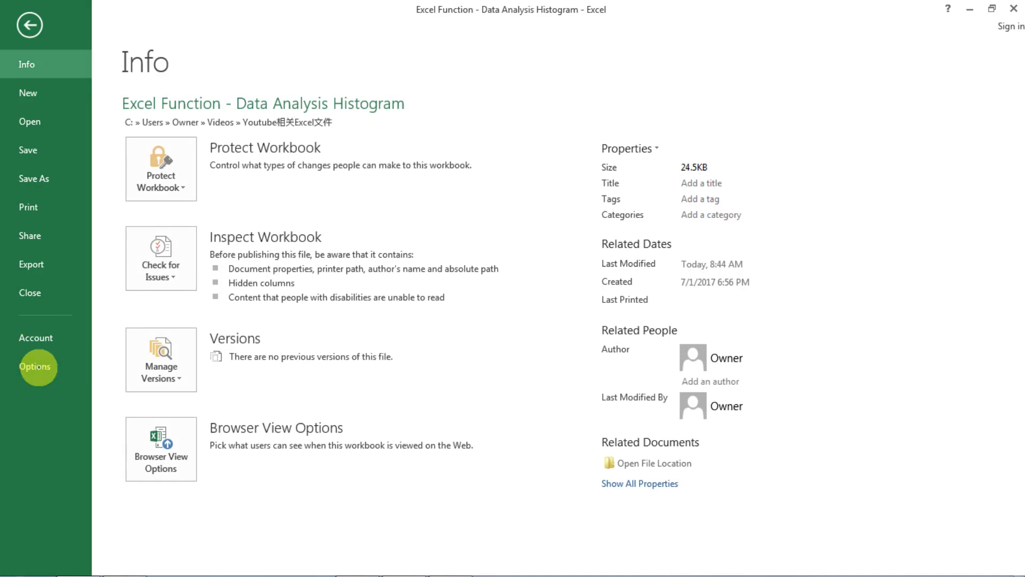
click(38, 368)
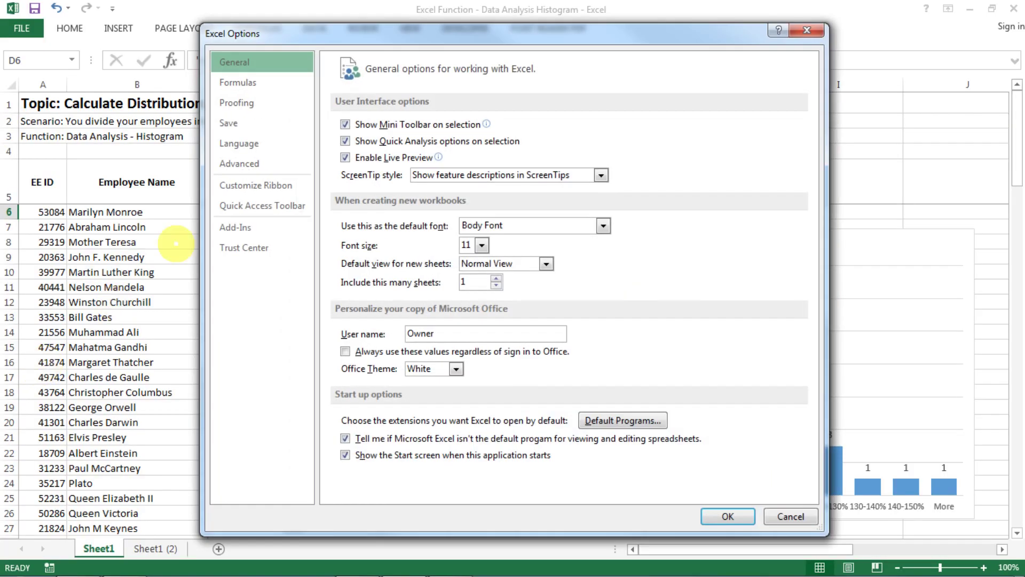
click(236, 228)
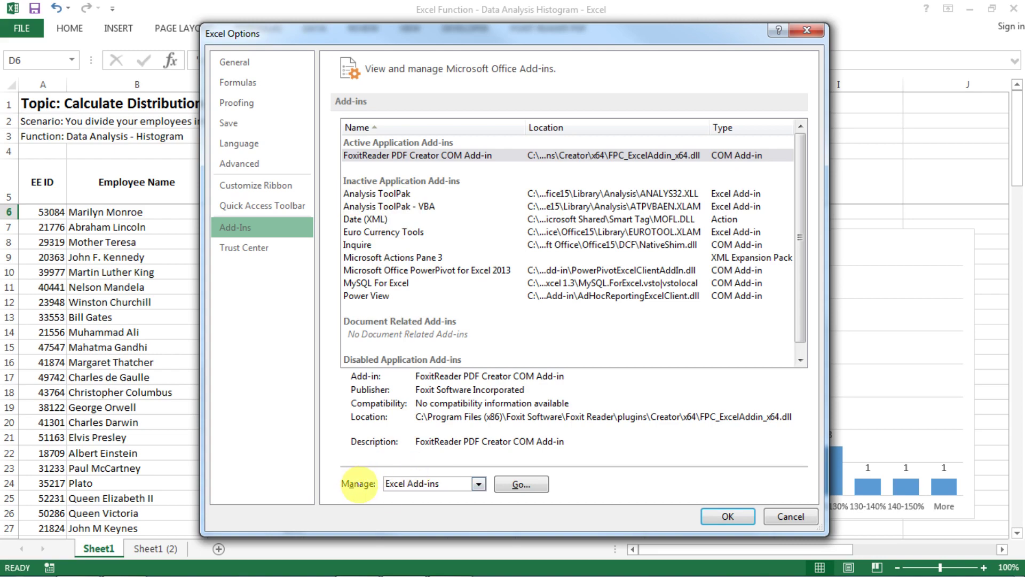
click(522, 485)
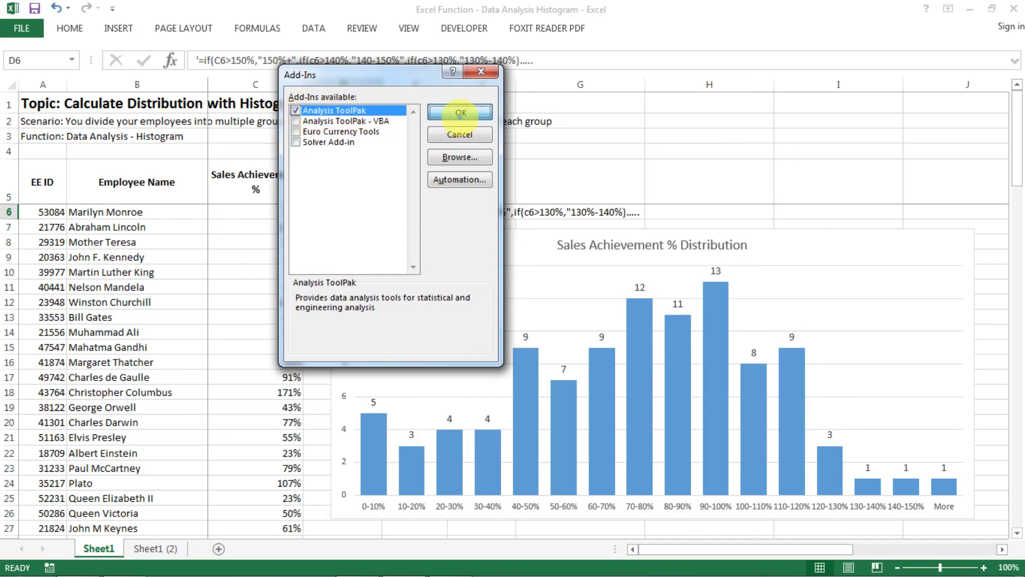
click(460, 112)
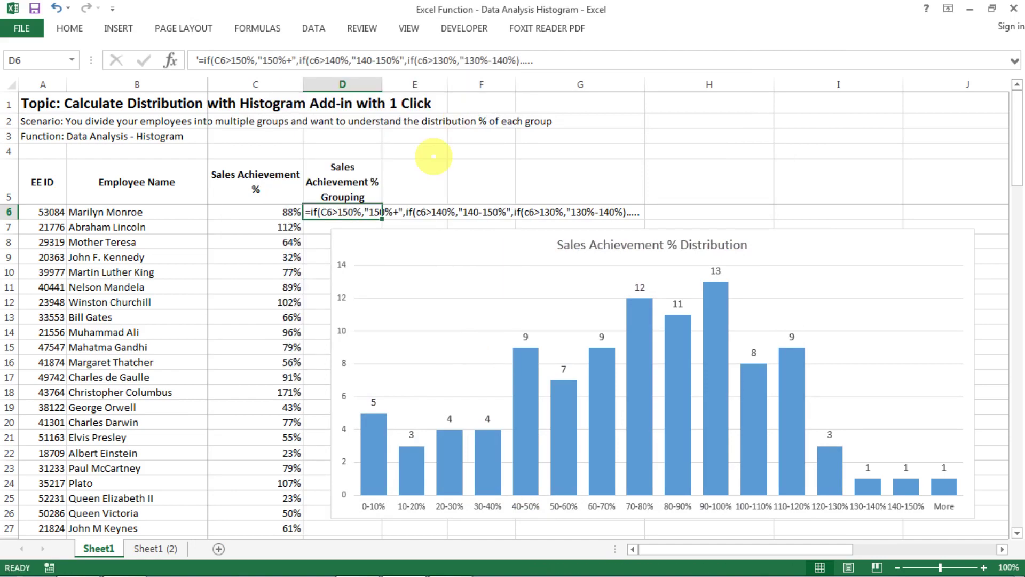
click(317, 26)
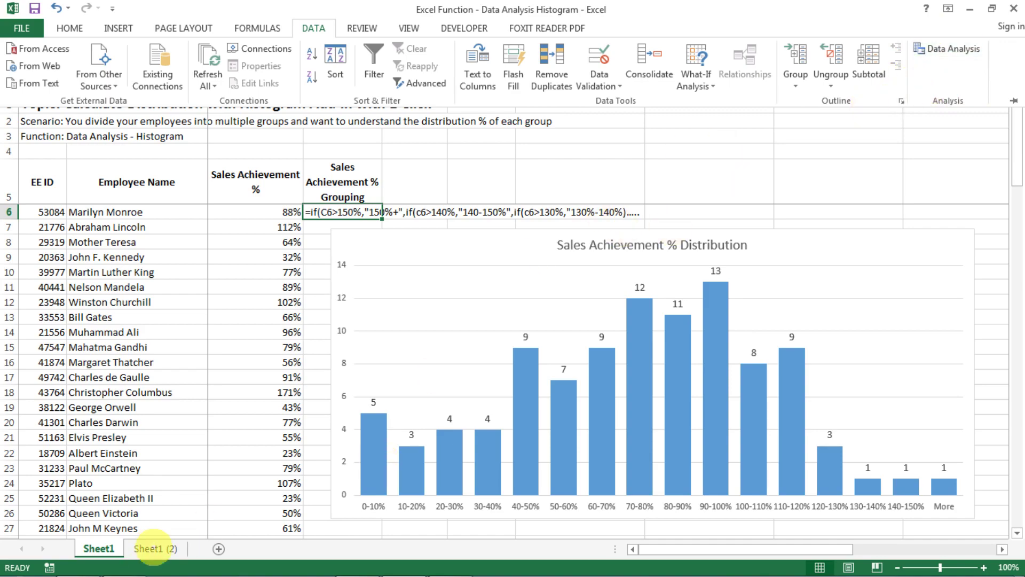
Collapse the ribbon and move to Sheet1 (2), checking the 88% value in C6 and the 10% bin in I6.
key(ctrl+F1)
click(154, 549)
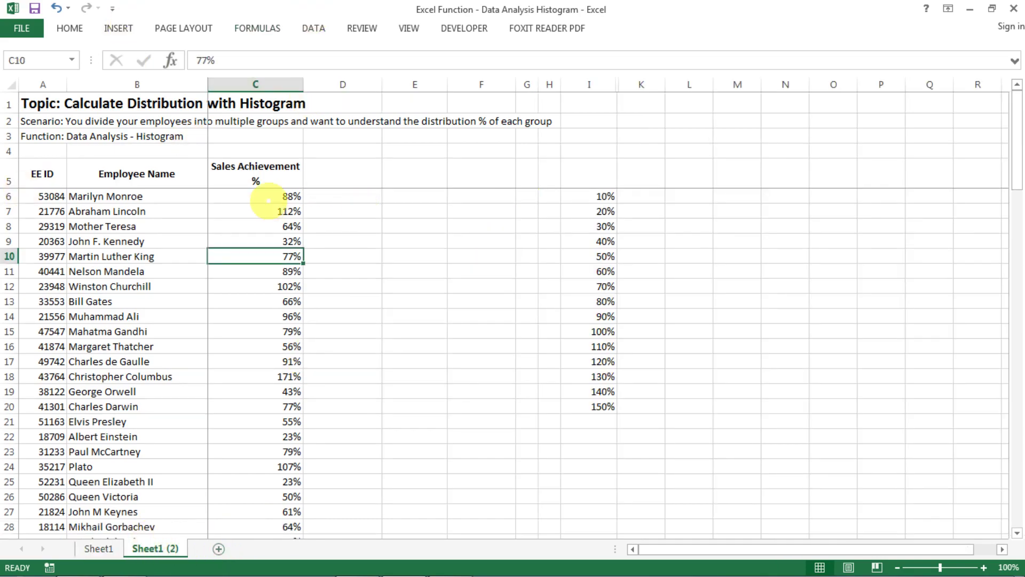
click(268, 200)
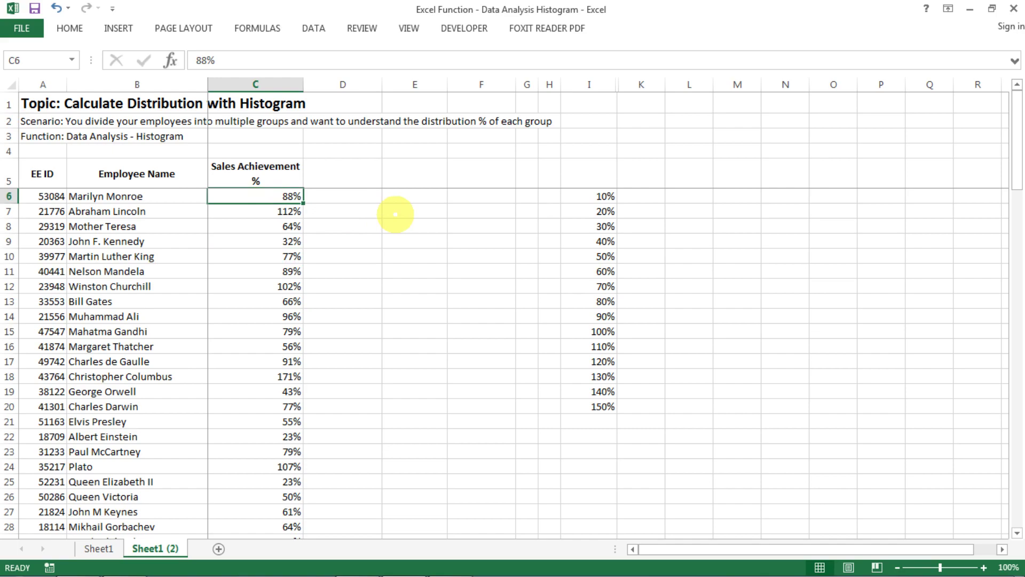
click(582, 196)
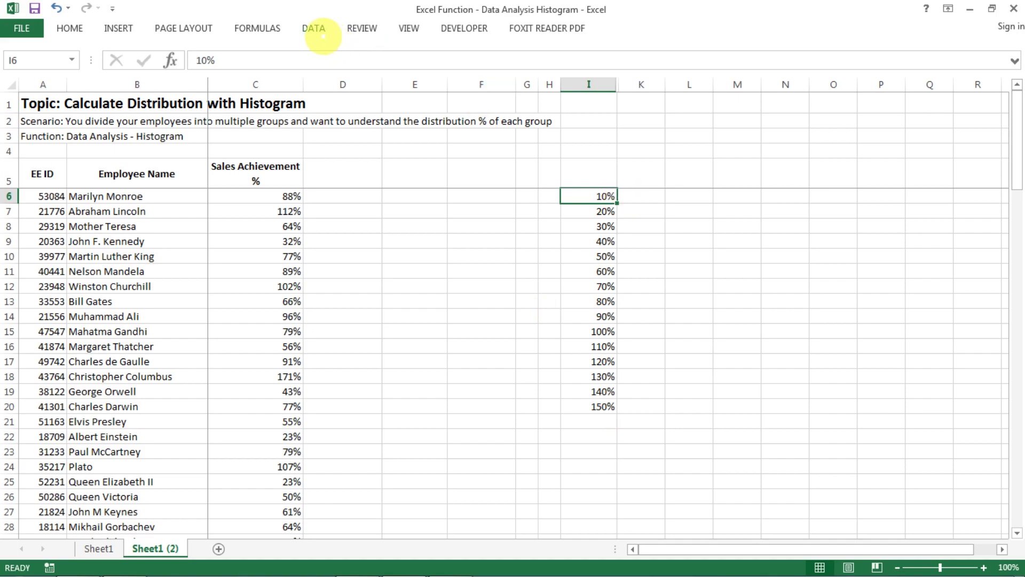
Open the Histogram tool from Data Analysis and move its dialog off the data.
click(323, 35)
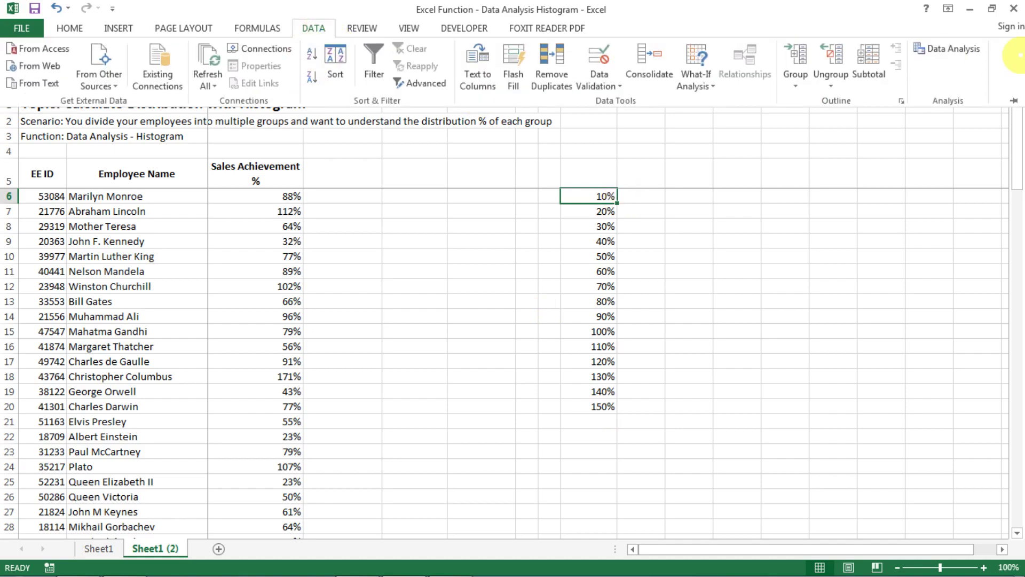
click(950, 48)
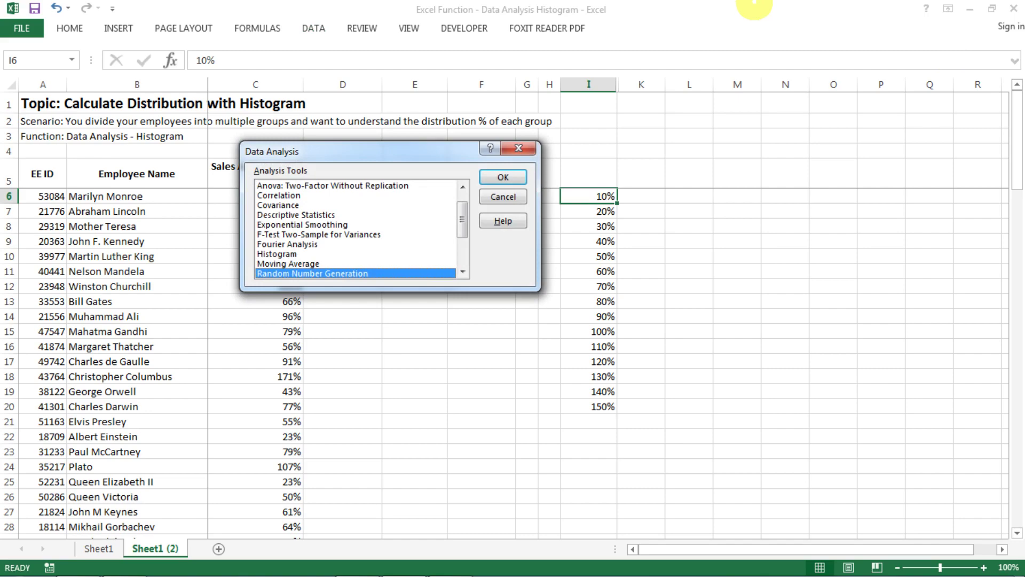
click(274, 254)
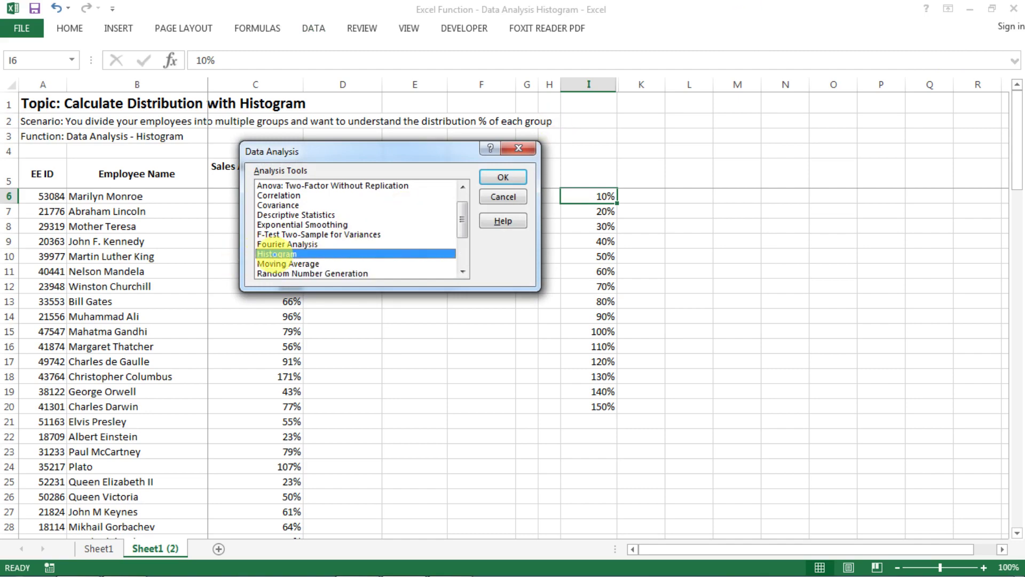
click(491, 178)
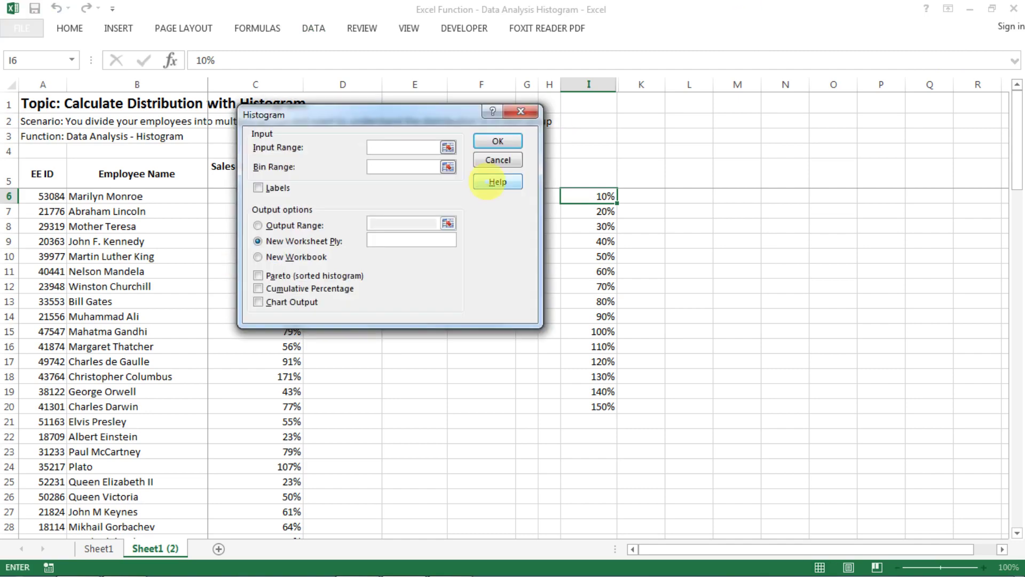
drag(404, 123, 523, 244)
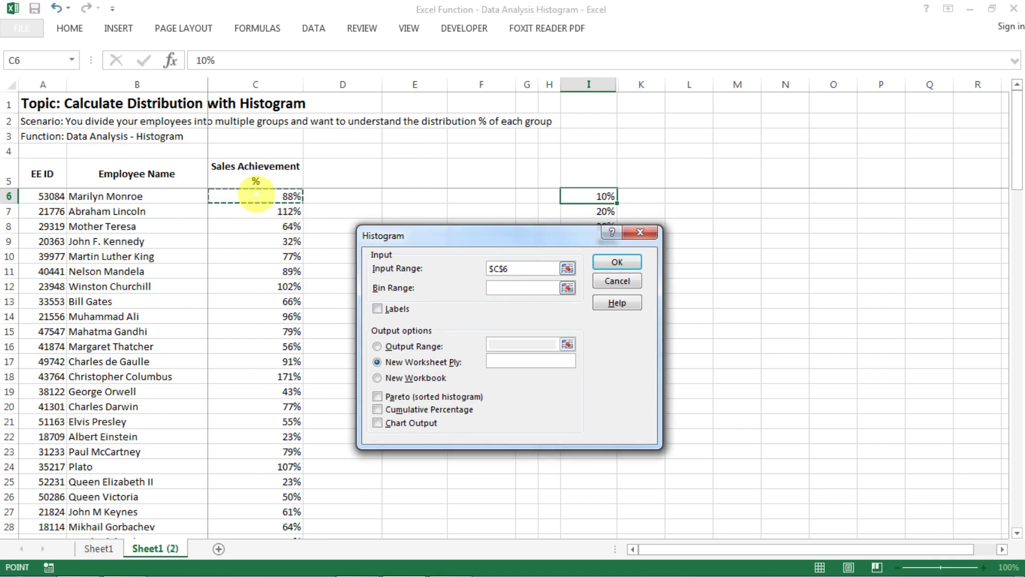
Set the input range to C6:C105, the bin range to I6:I20, and the output range to L5.
mouse_move(256, 193)
mouse_down()
mouse_move(256, 182)
mouse_move(256, 194)
mouse_up()
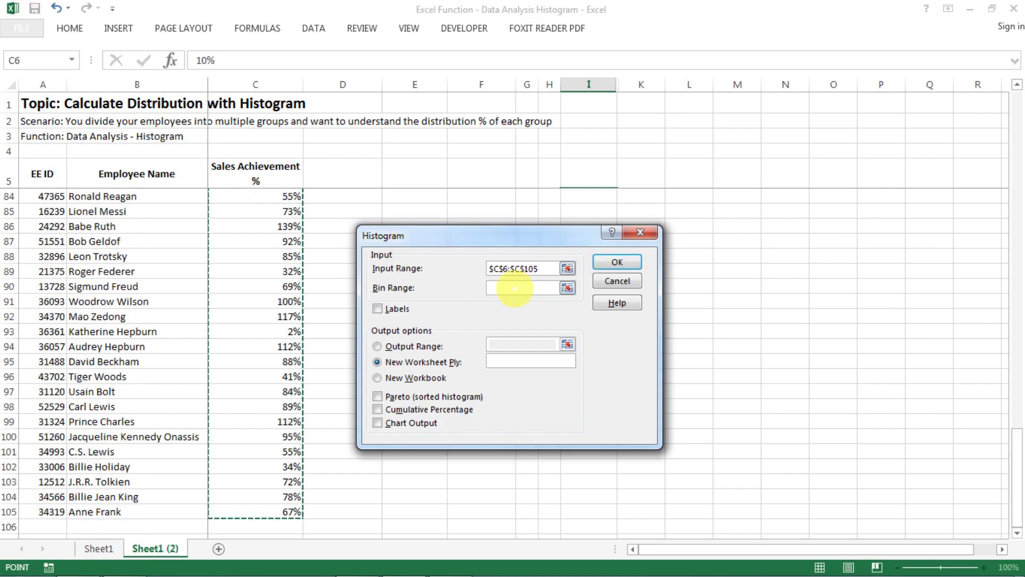
click(513, 288)
drag(538, 240, 357, 111)
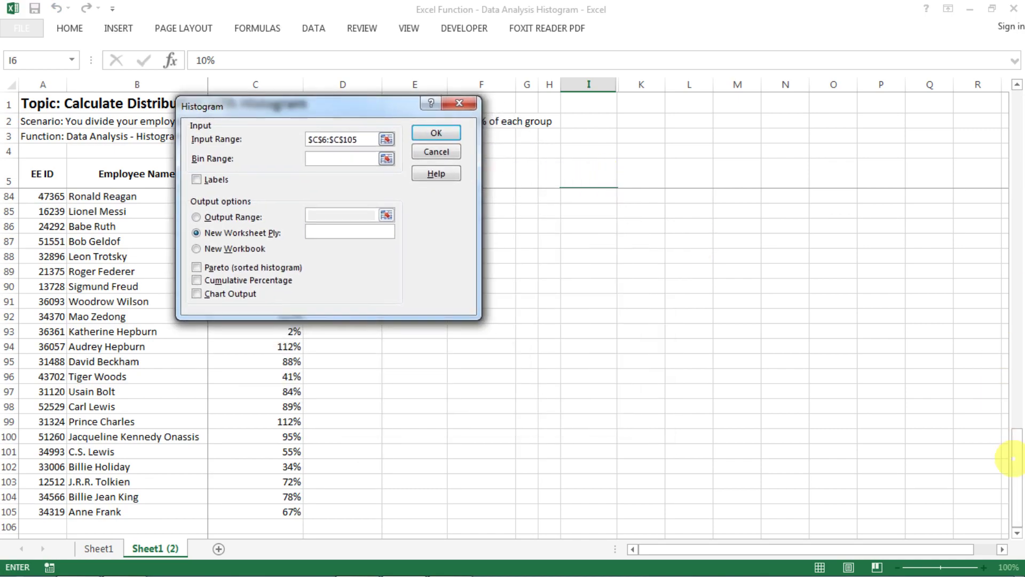
drag(1016, 470, 1017, 81)
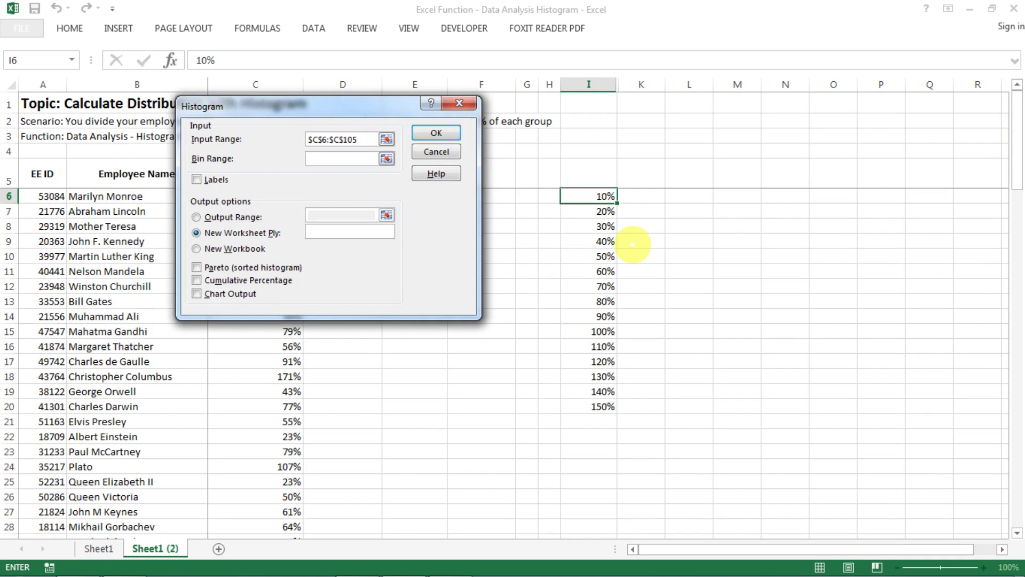
drag(587, 198, 594, 410)
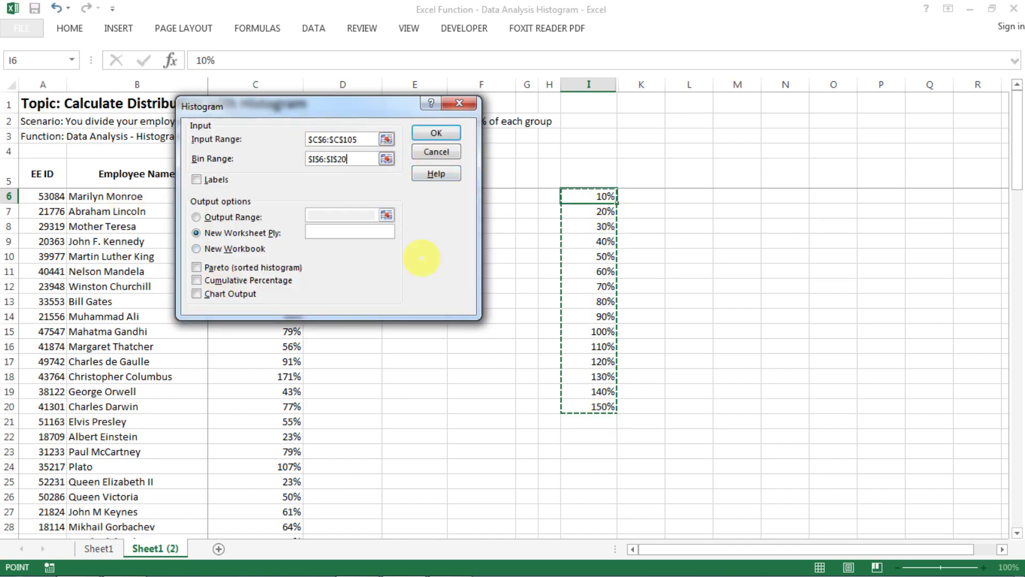
click(223, 216)
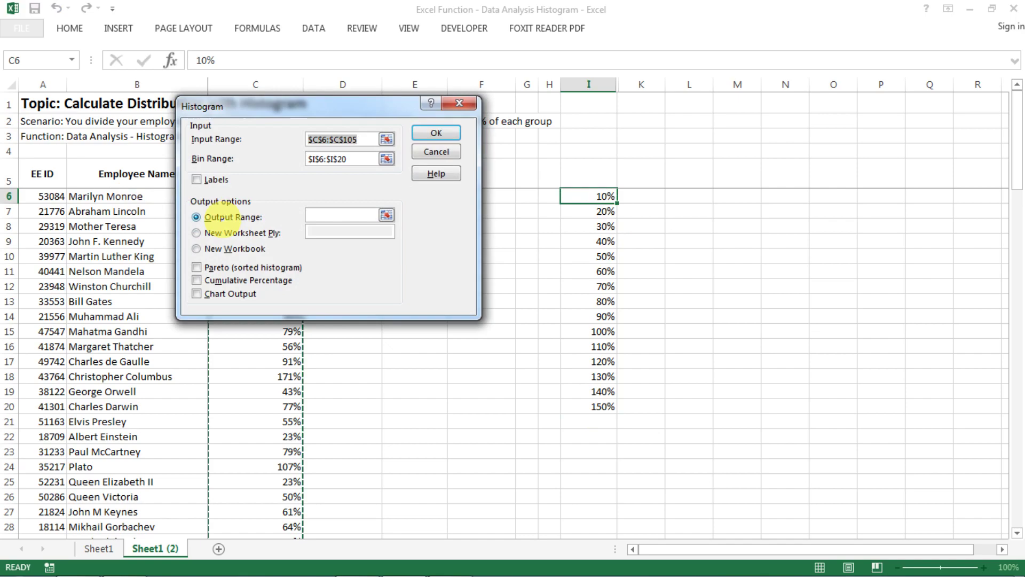
click(326, 216)
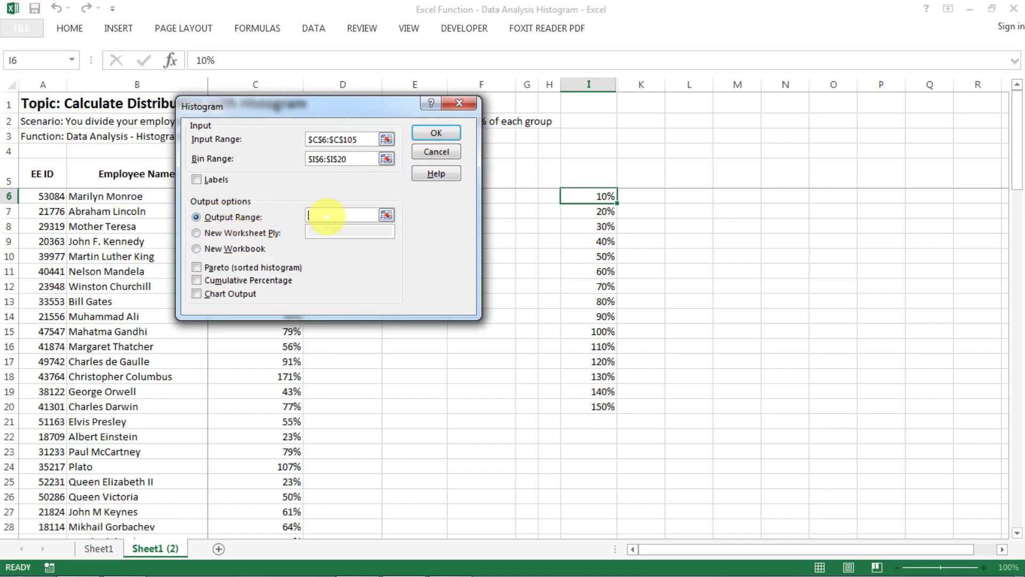
click(683, 172)
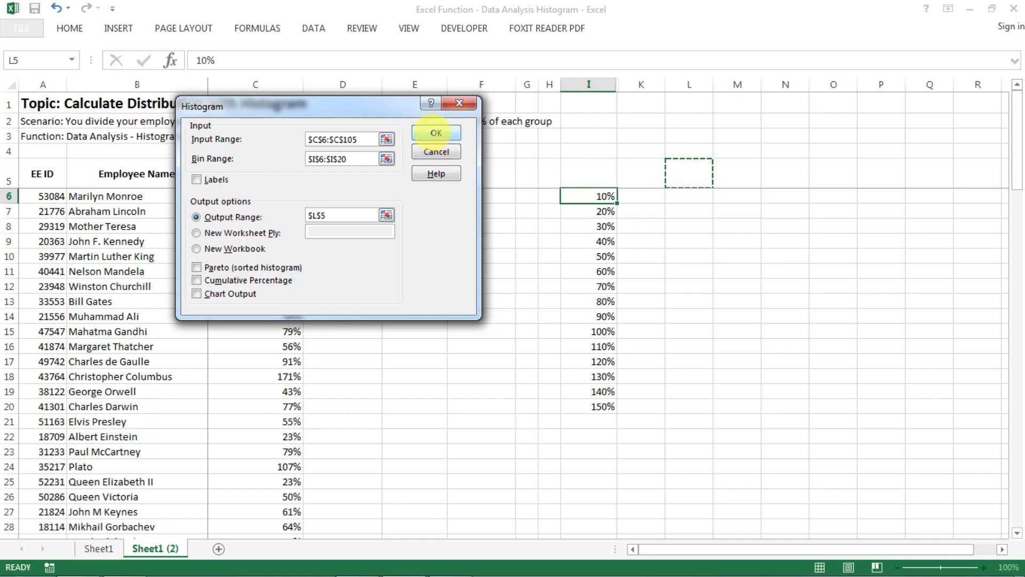
Run the histogram into L5:M21, then compare with Sheet1's finished chart before returning to Sheet1 (2).
click(436, 134)
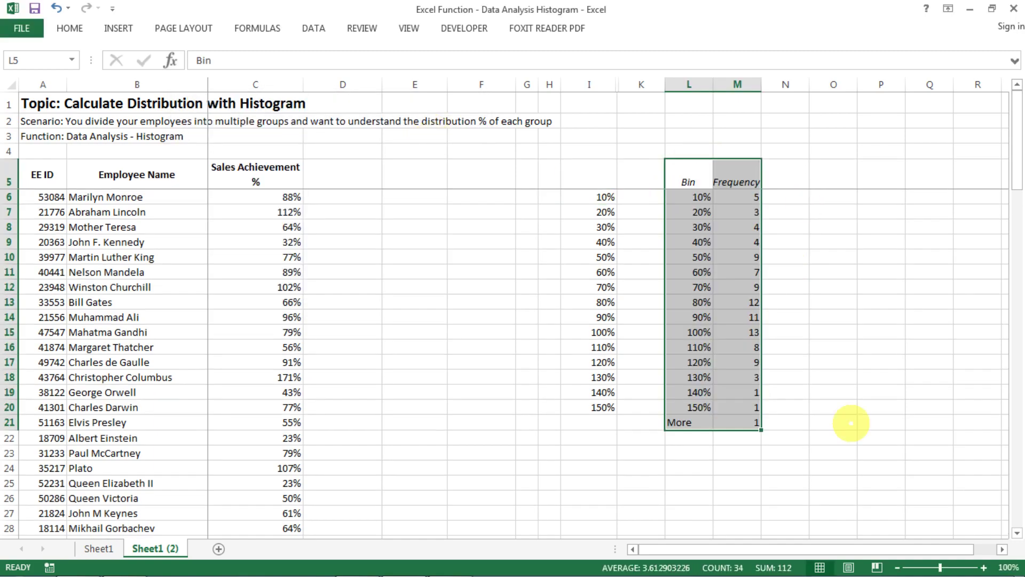
scroll(851, 423, up, 1)
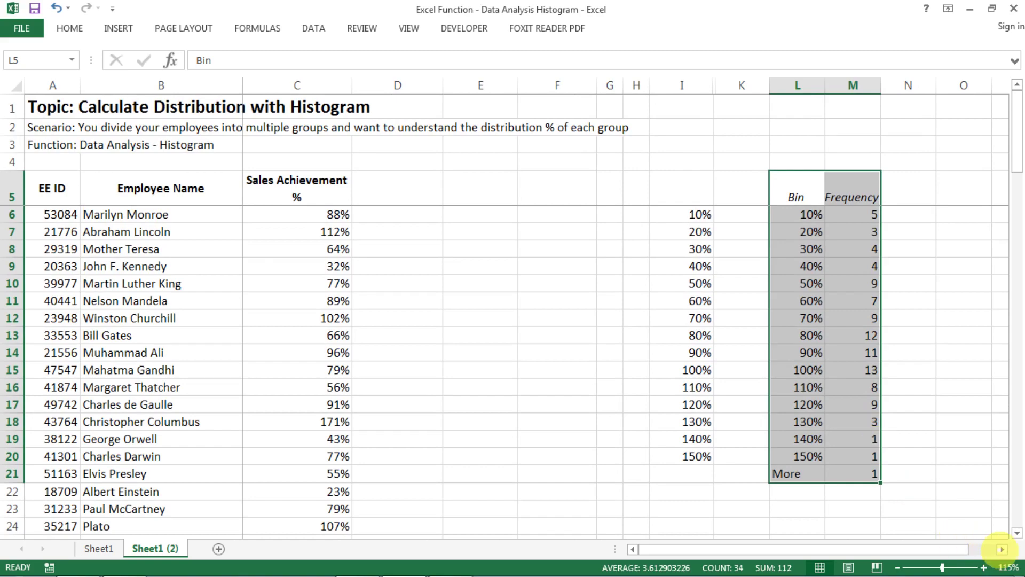
click(1002, 550)
click(1001, 550)
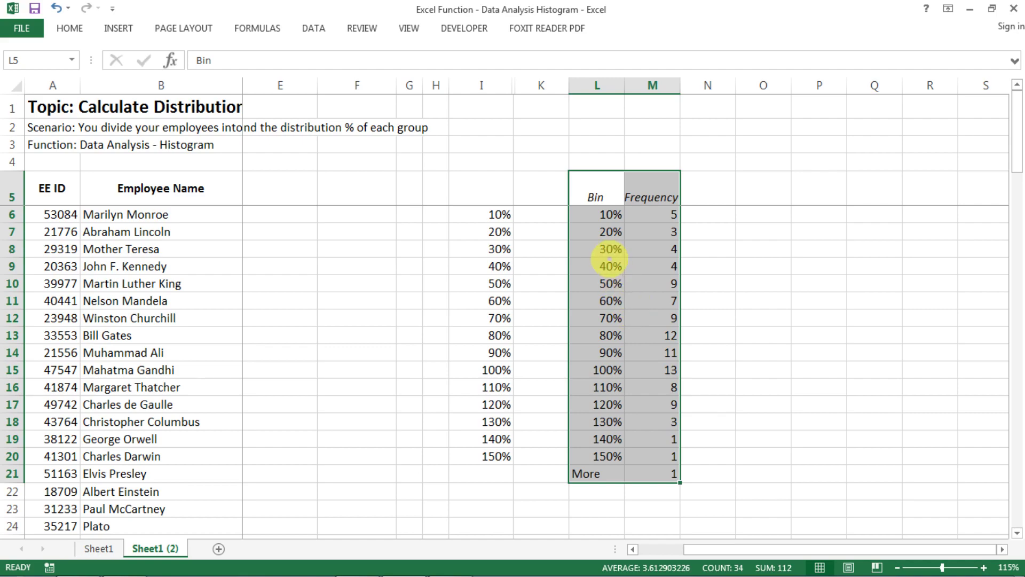
click(610, 261)
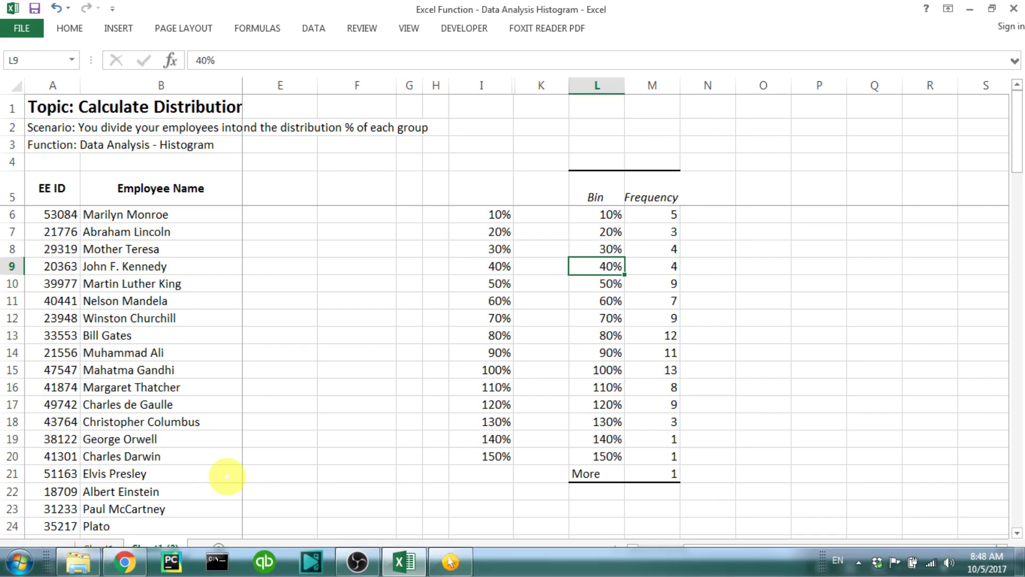
click(98, 549)
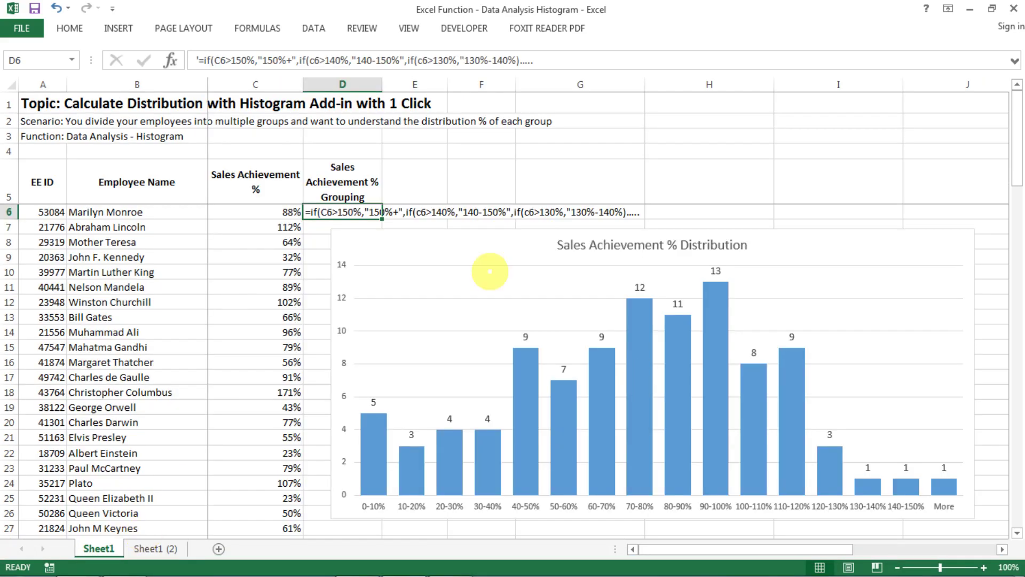
click(154, 548)
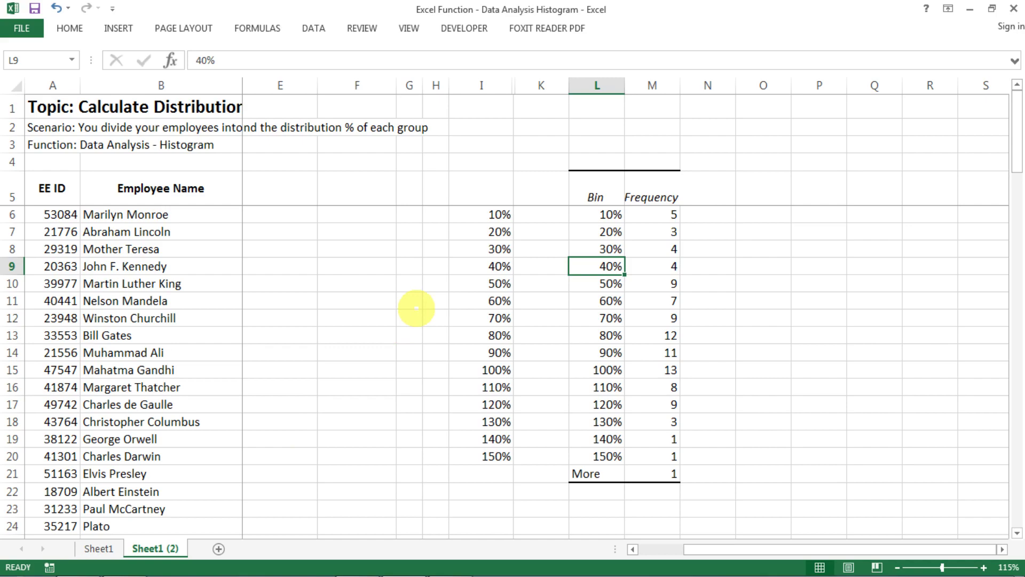
Unhide column J and paste its range labels 0-10% through 140-150% over the bins in L6:L20.
drag(514, 85, 568, 87)
click(531, 216)
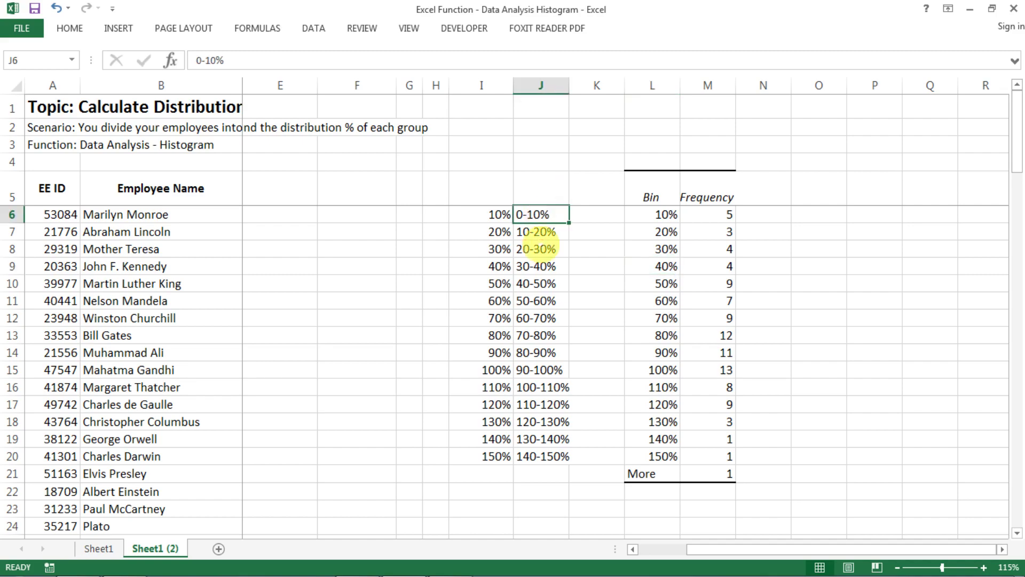
drag(544, 247, 553, 456)
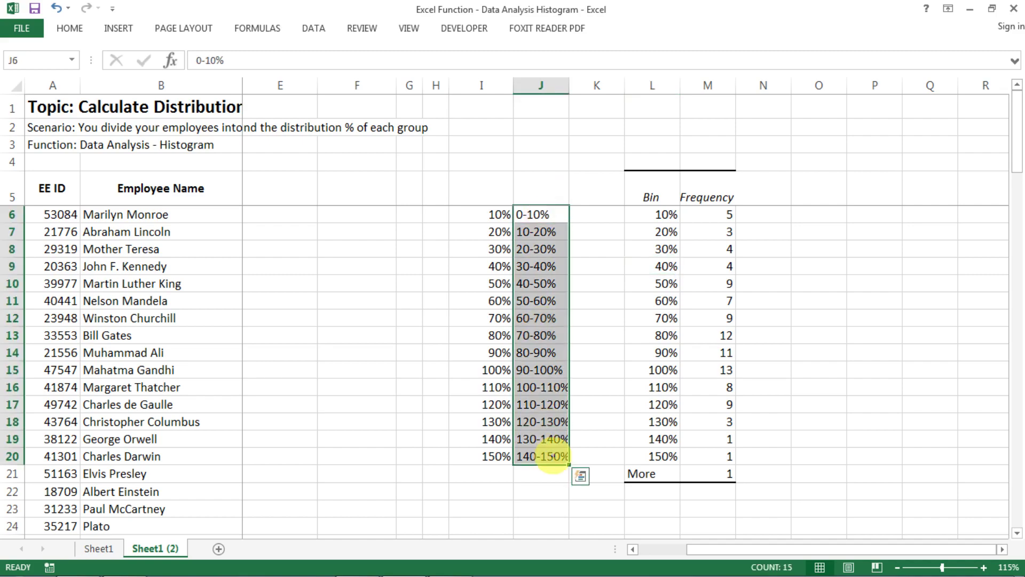
key(ctrl+c)
key(Right)
key(Right)
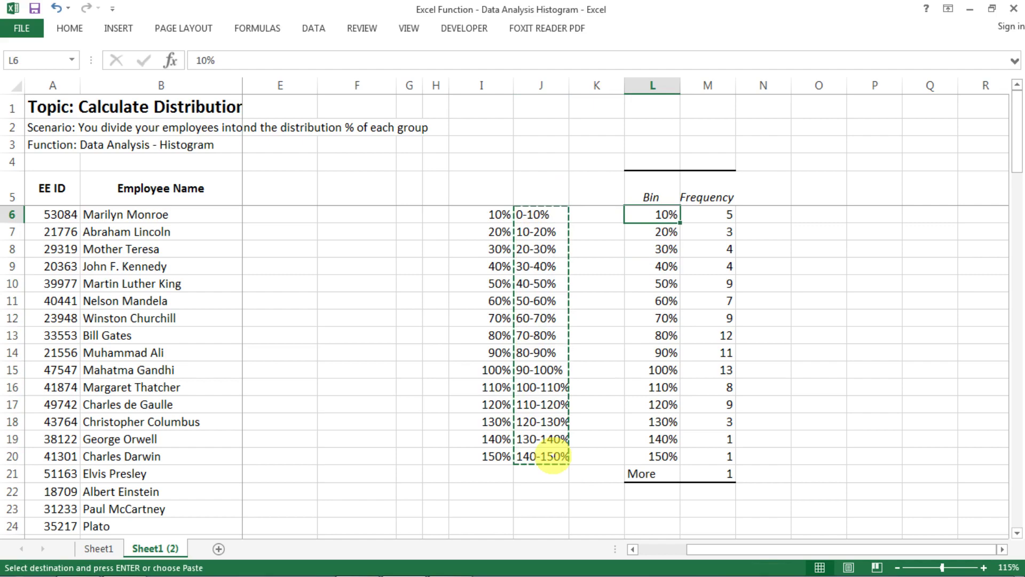
key(ctrl+v)
key(Escape)
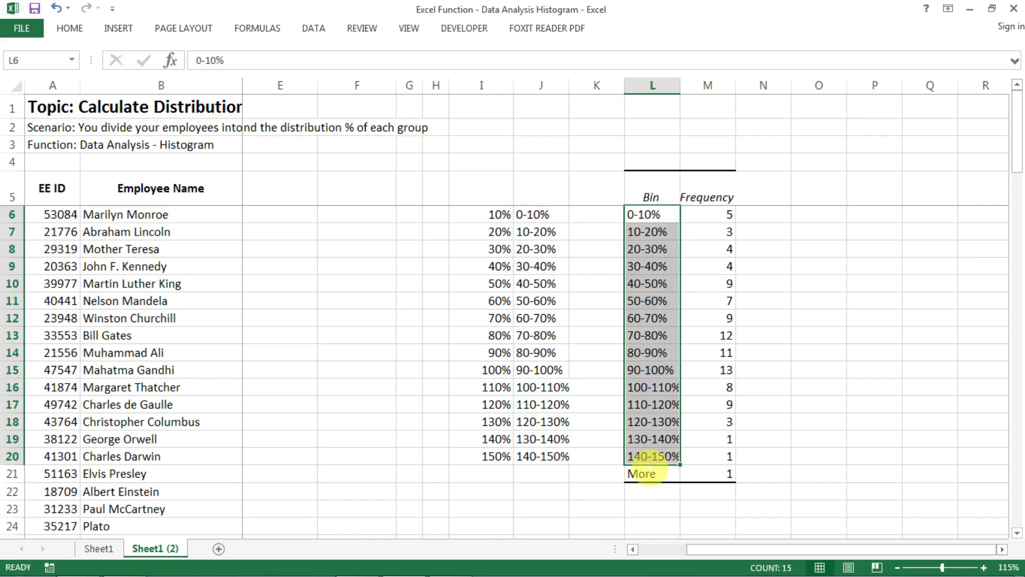
Replace the More label in L21 with 150%+.
click(649, 473)
text(150%)
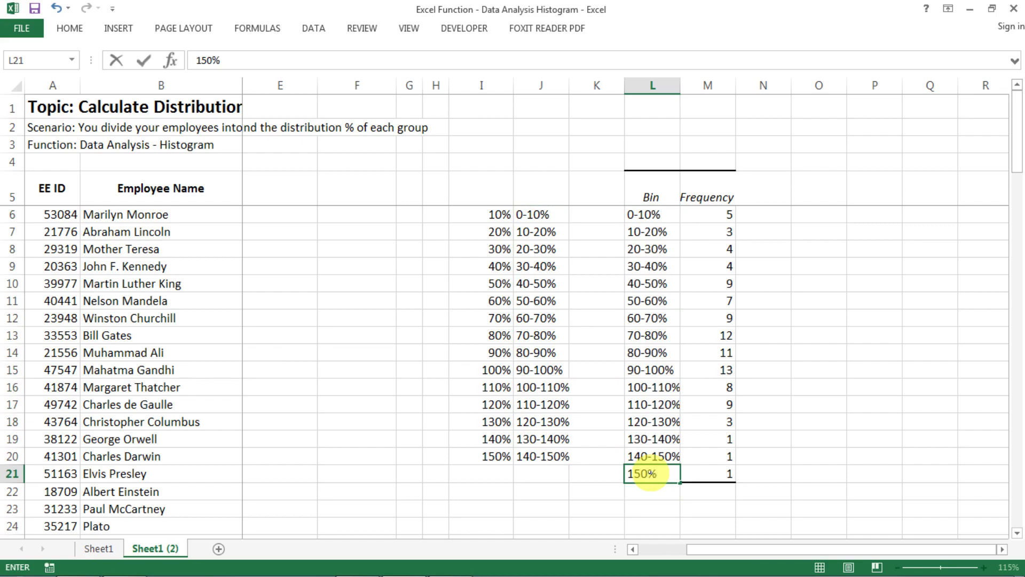
text(+)
key(Return)
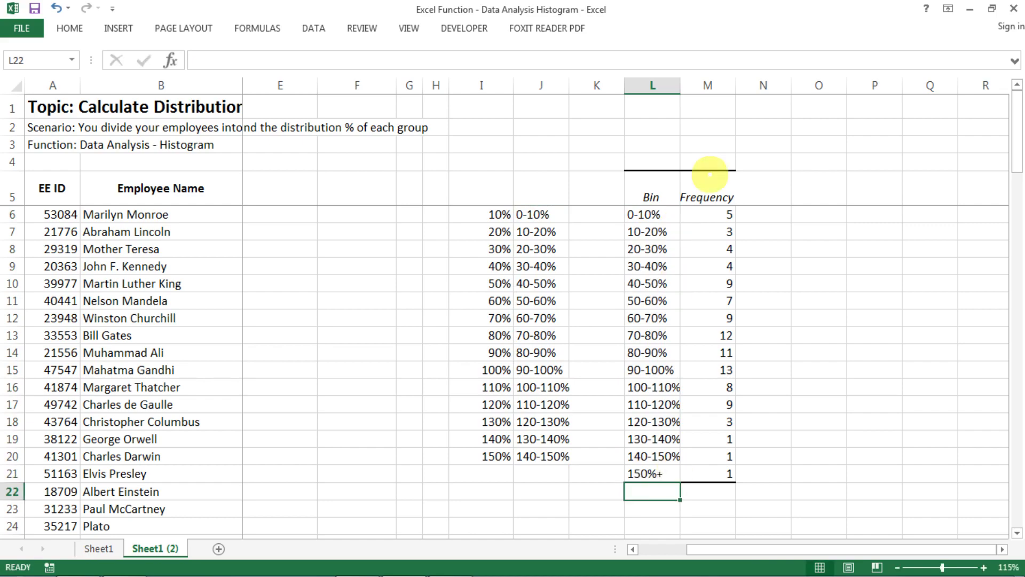
Change the M5 heading from Frequency to 'Sales Achievement % Distribution'.
click(700, 196)
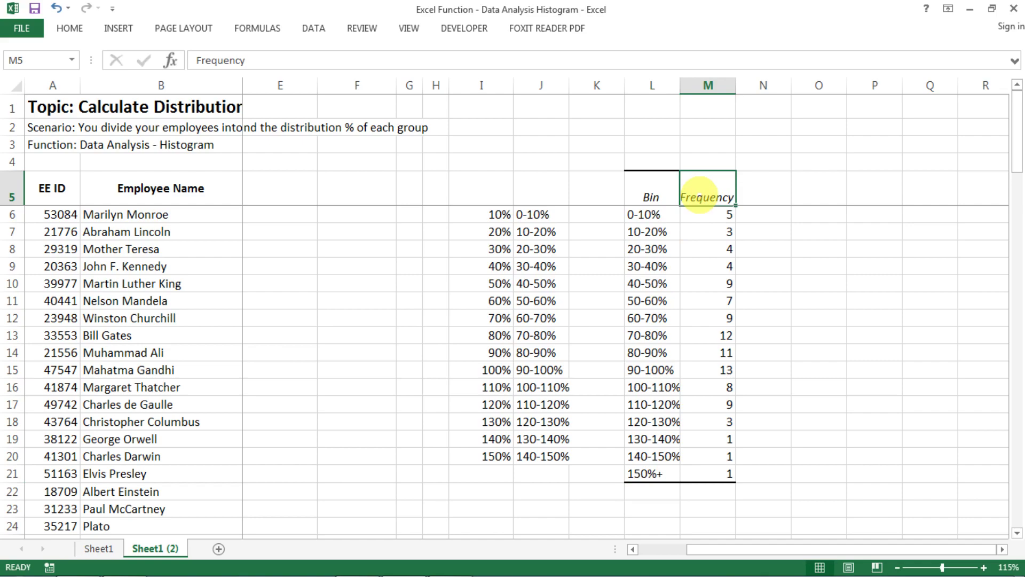
text(Sales)
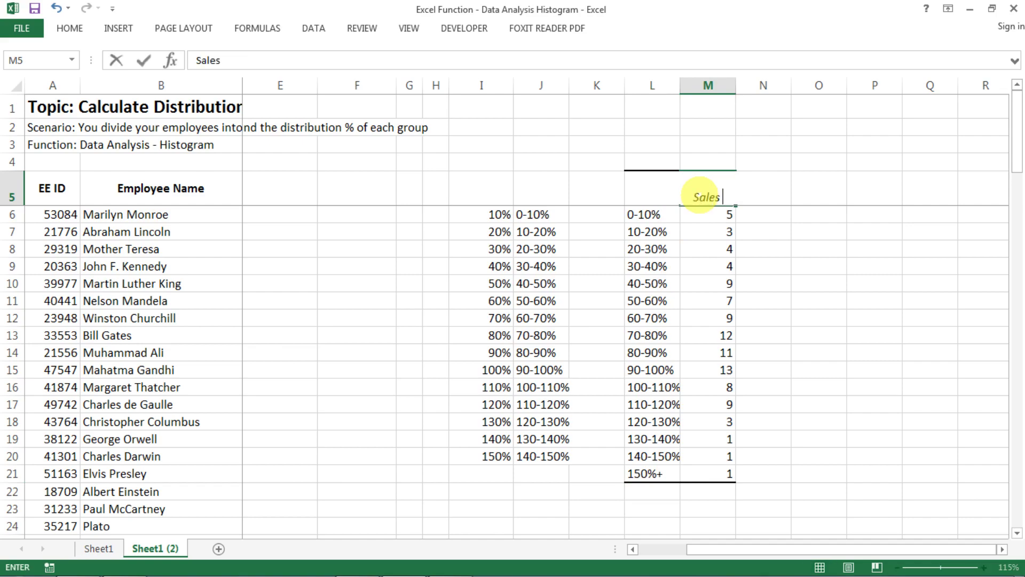
text( Achieveme)
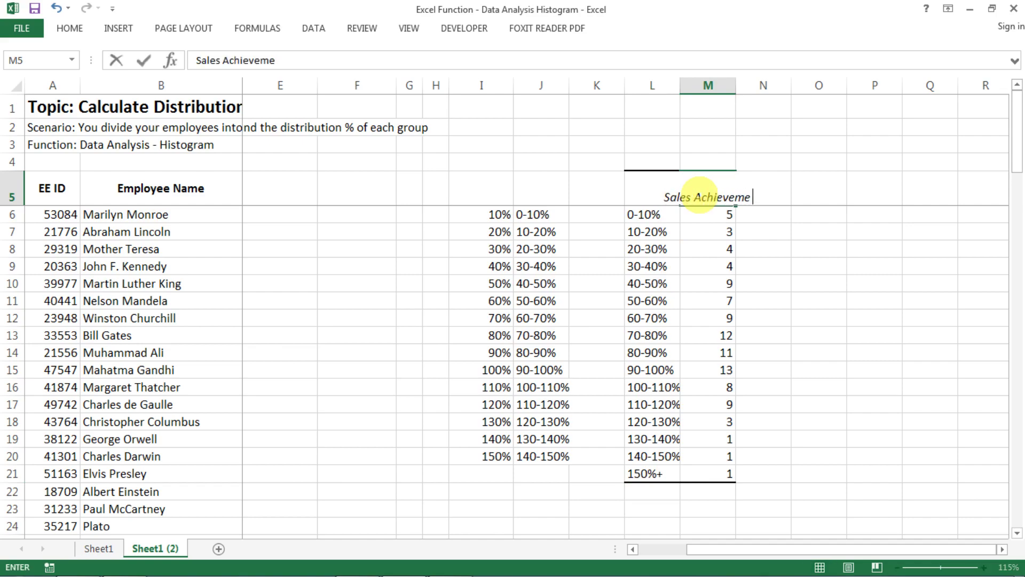
text(nt % DIstribu)
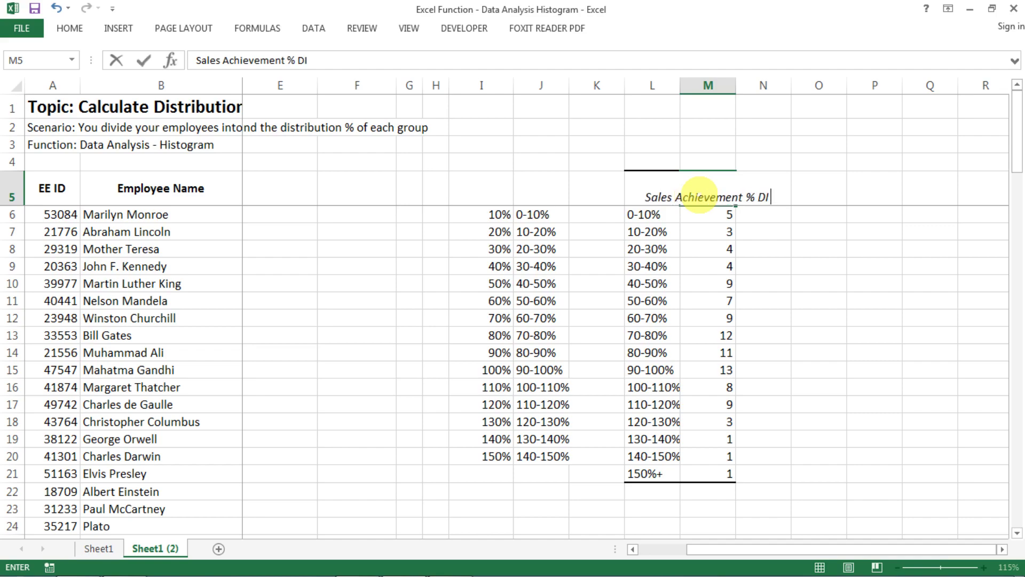
key(BackSpace)
key(BackSpace)
key(BackSpace)
key(BackSpace)
key(BackSpace)
key(BackSpace)
key(BackSpace)
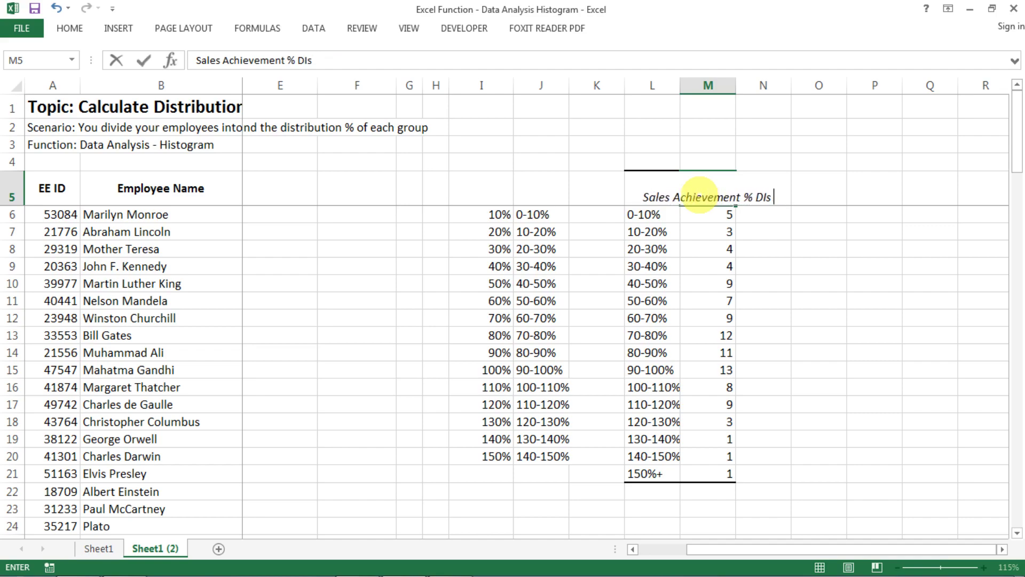
text(istribution)
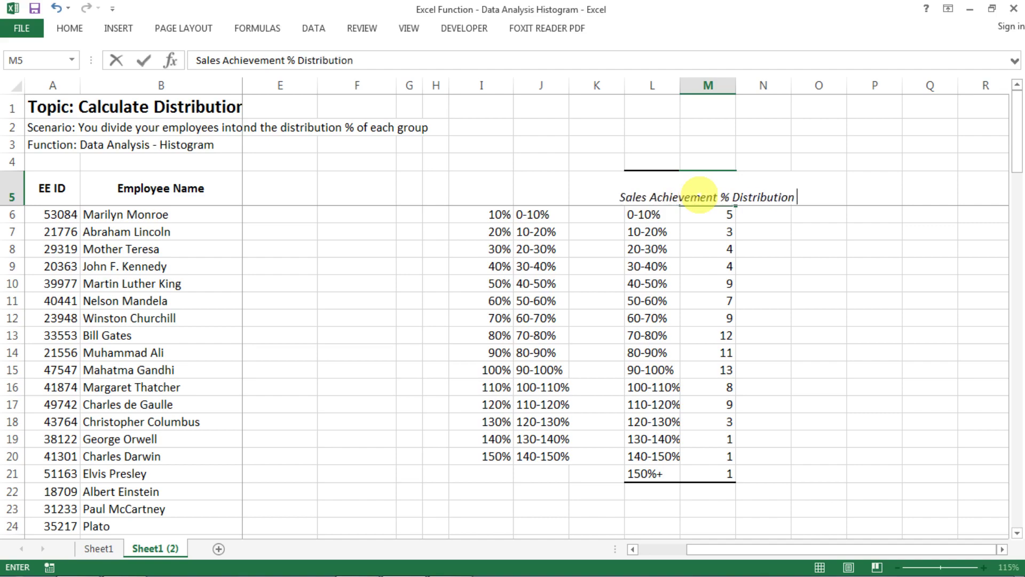
key(Return)
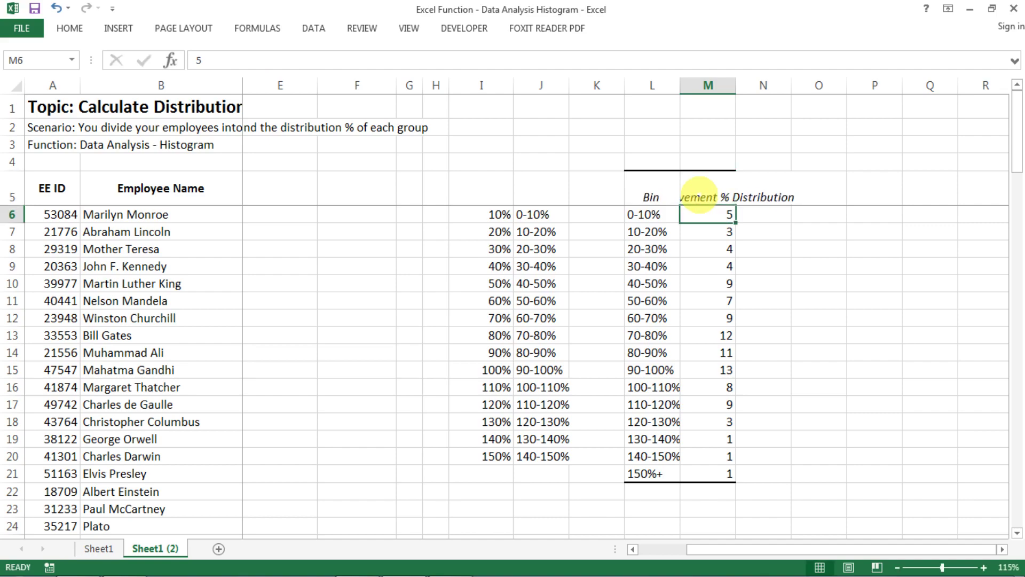
key(Up)
key(Left)
Insert a 2-D clustered column chart from the L5:M21 table.
drag(700, 194, 733, 475)
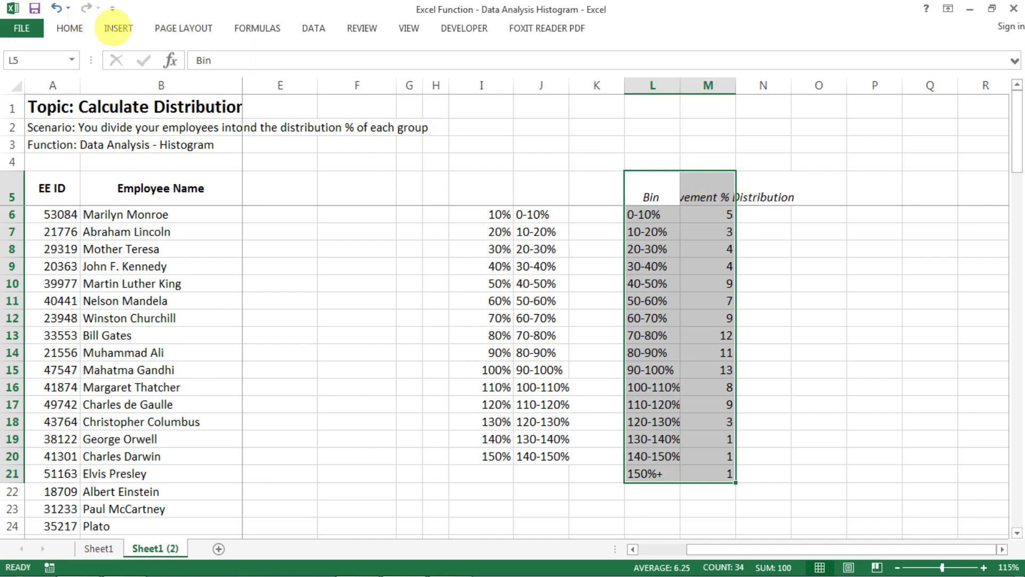
click(113, 28)
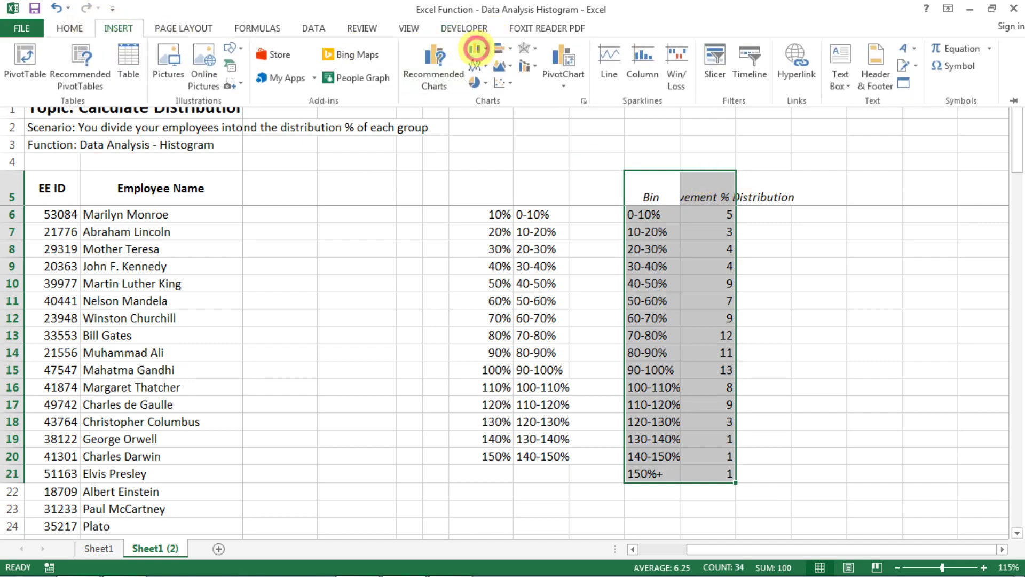
click(475, 48)
click(477, 96)
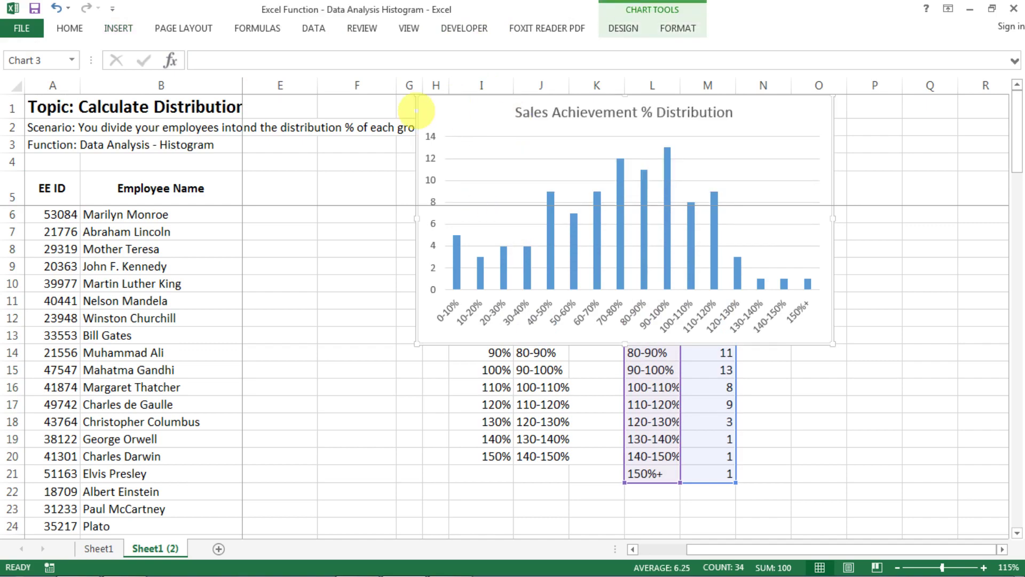
Position the chart beside the employee list, undoing an accidental change to its data range.
drag(451, 103, 266, 229)
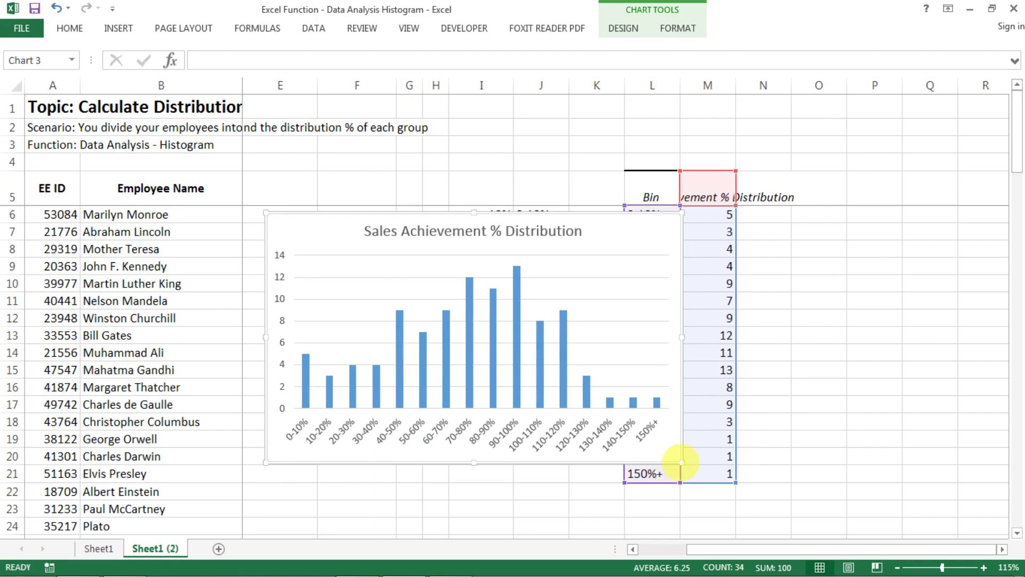
drag(679, 467, 806, 508)
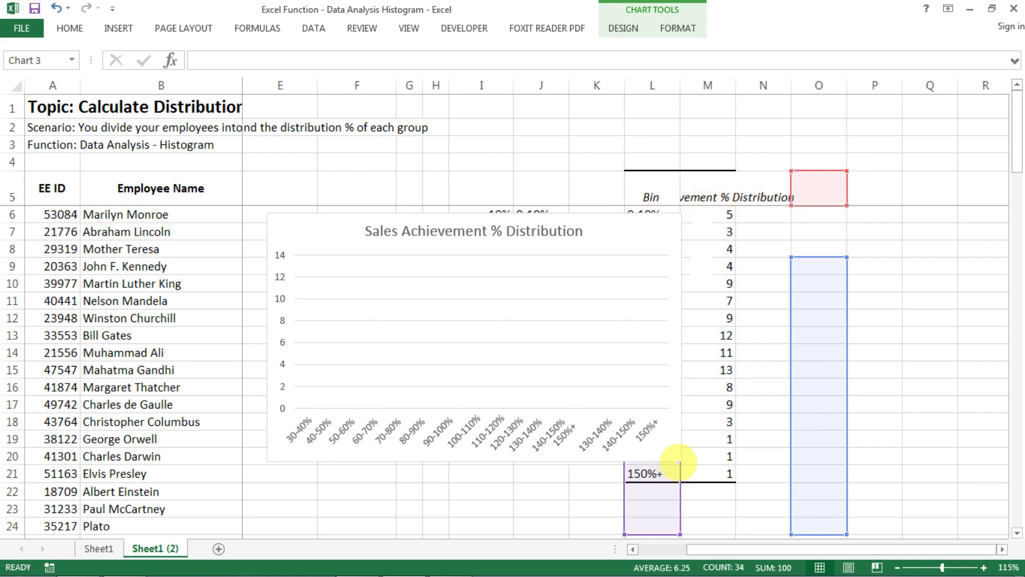
key(ctrl+z)
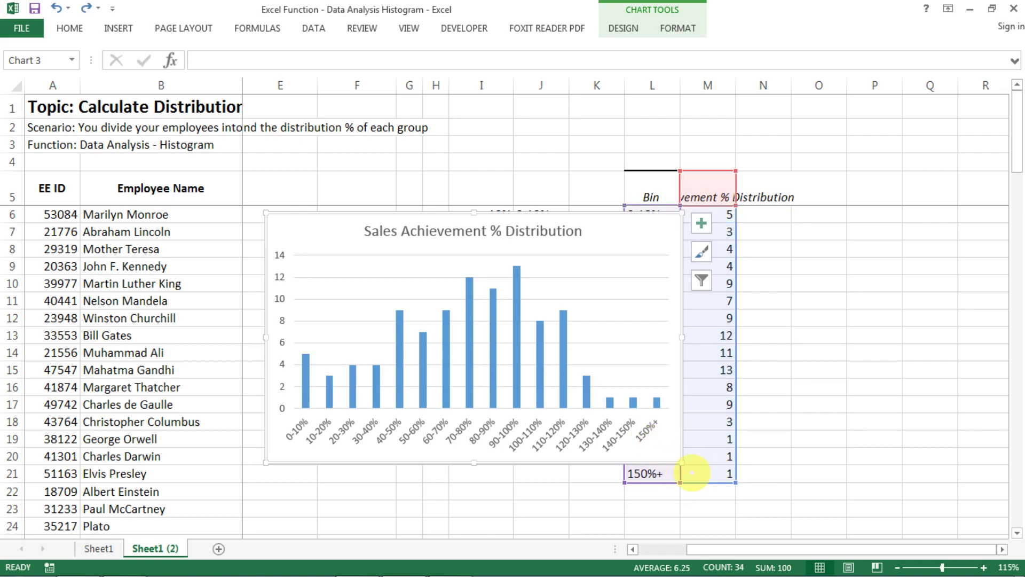
key(ctrl+z)
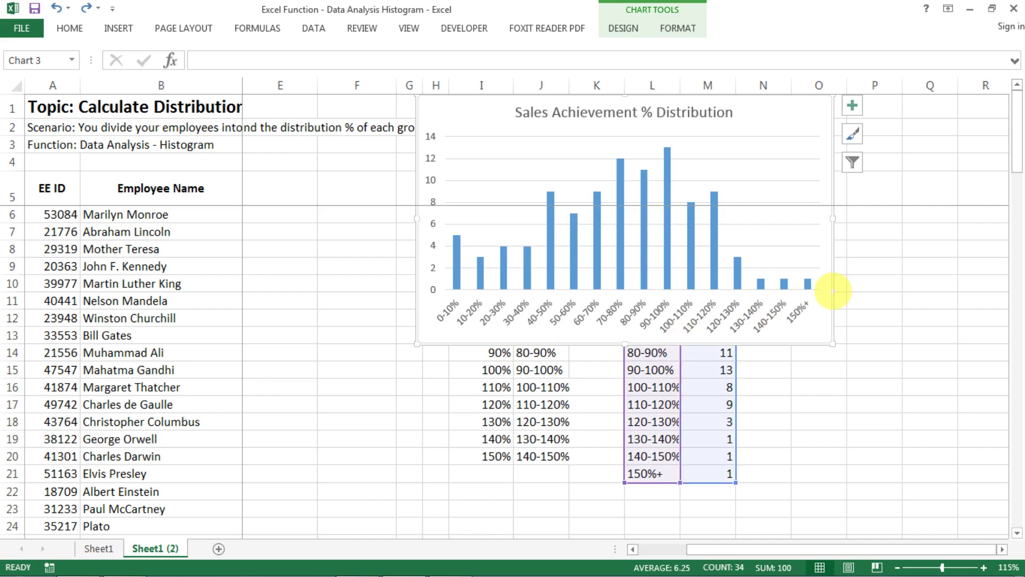
drag(834, 292, 669, 410)
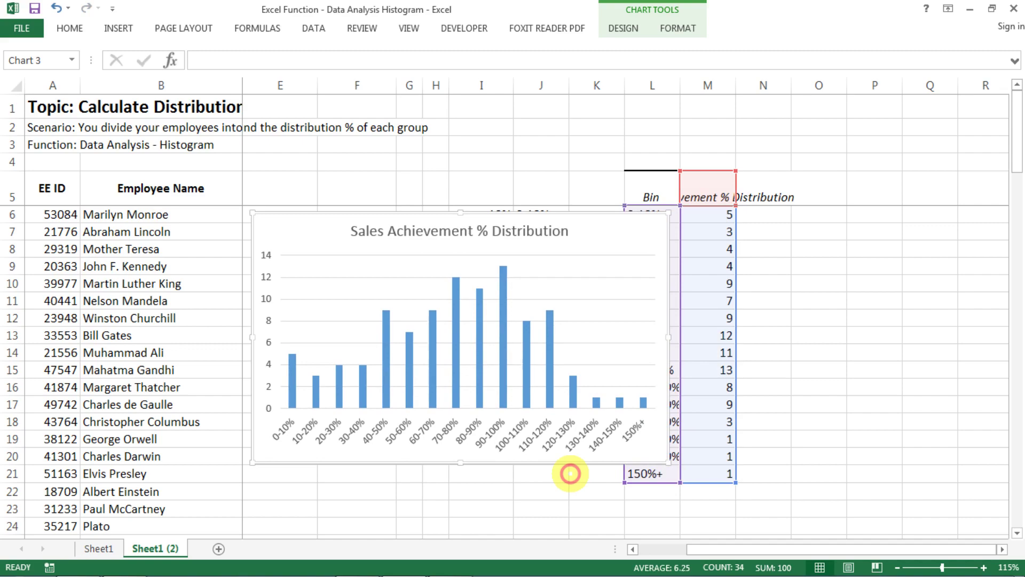
click(570, 473)
click(664, 458)
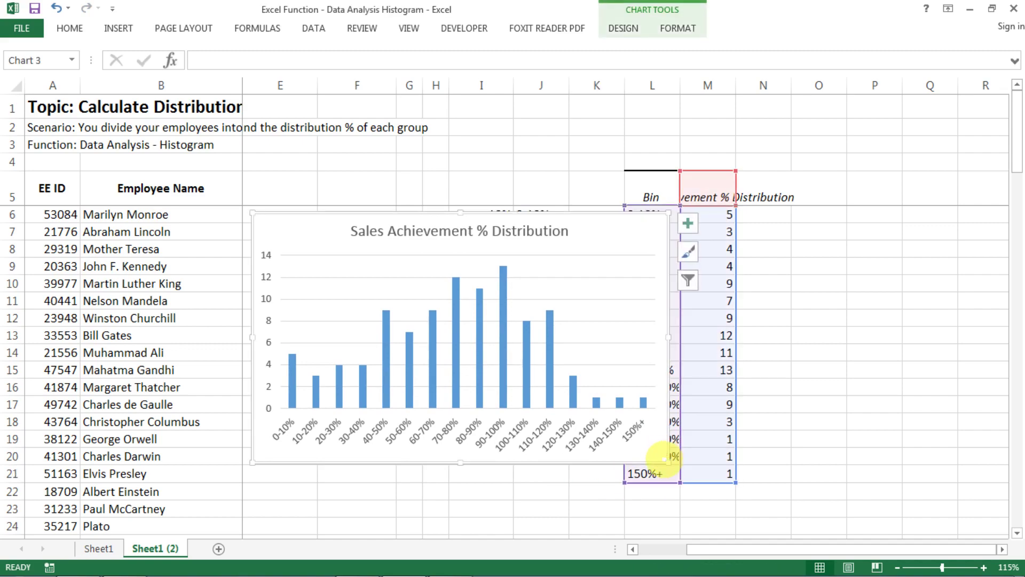
Drag the chart's bottom-right corner outward so it spans columns E to P.
drag(667, 459, 887, 489)
click(758, 527)
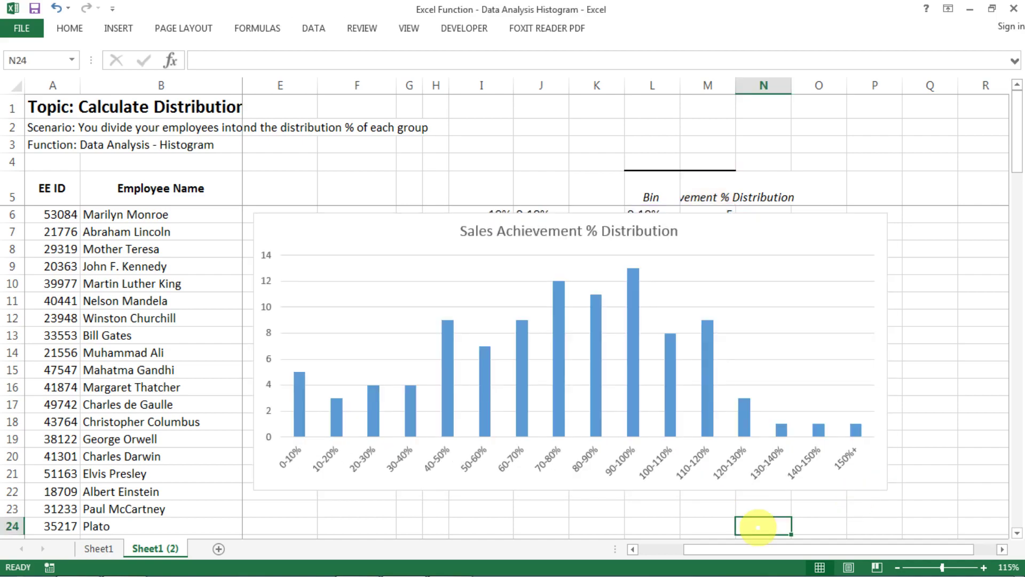